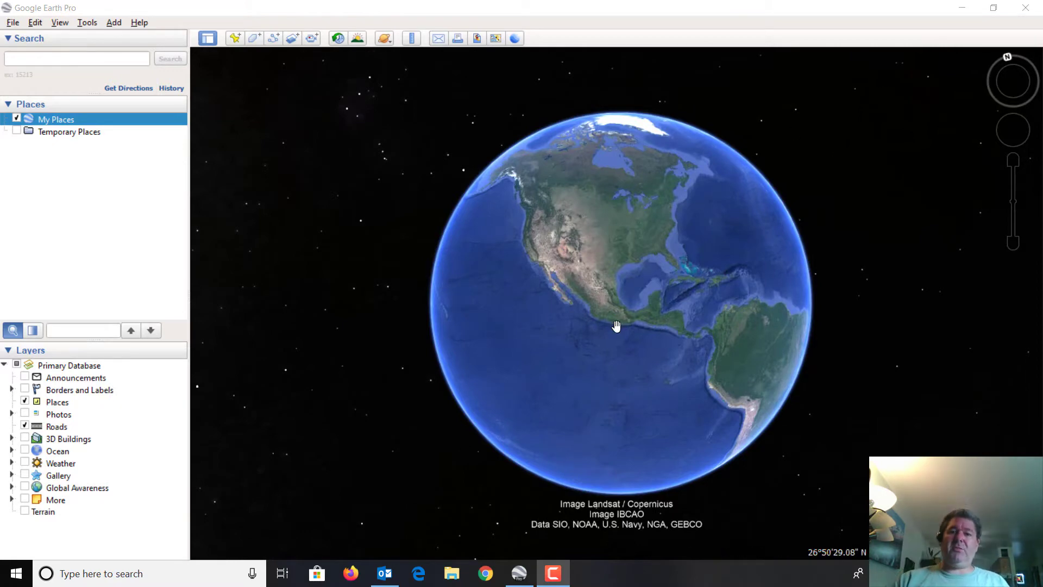
- Rotate the globe toward the Pacific Ocean and zoom in and out to inspect it
click(518, 286)
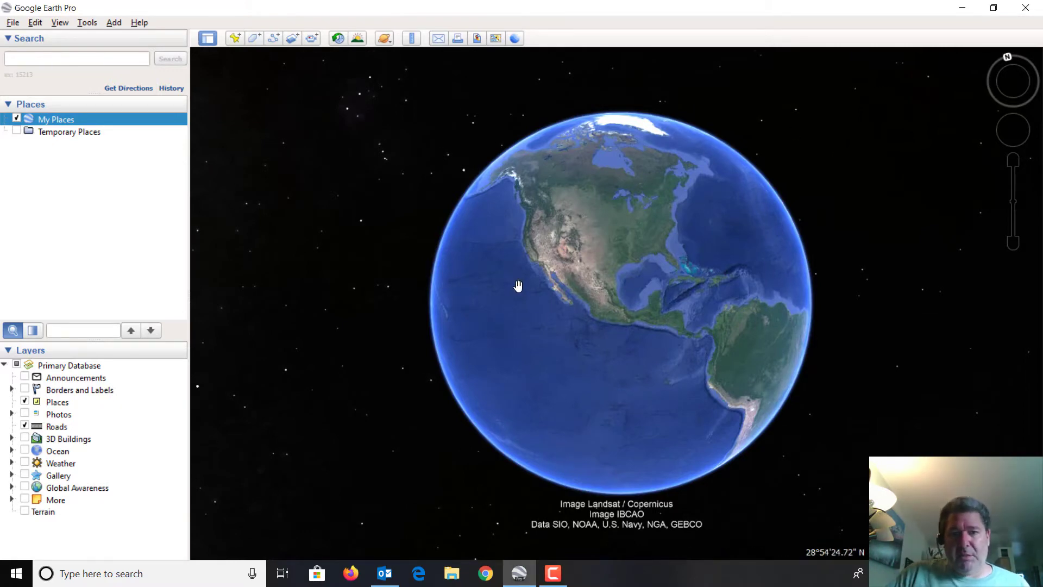
drag(518, 286, 582, 291)
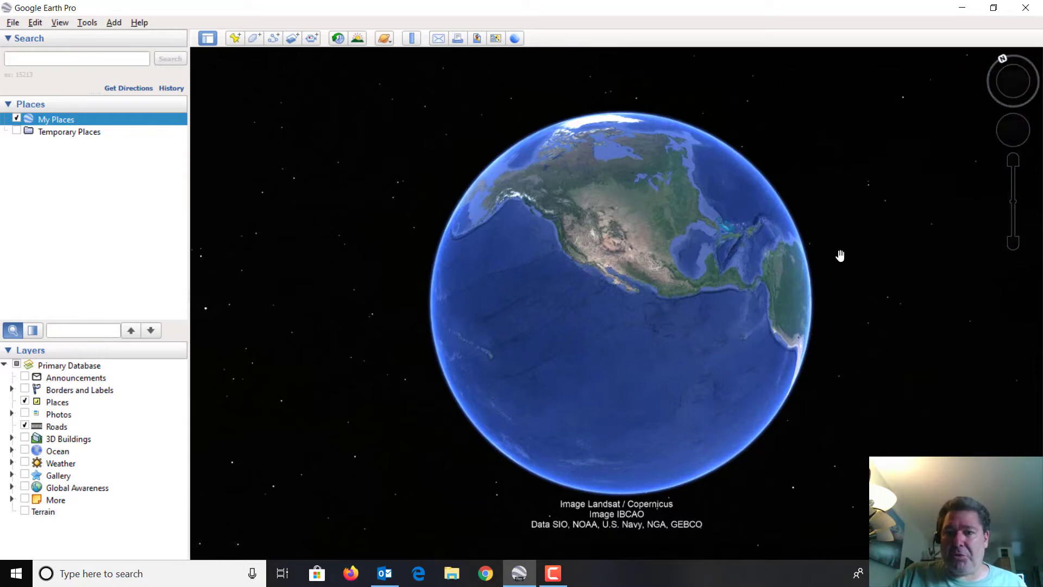
double_click(538, 335)
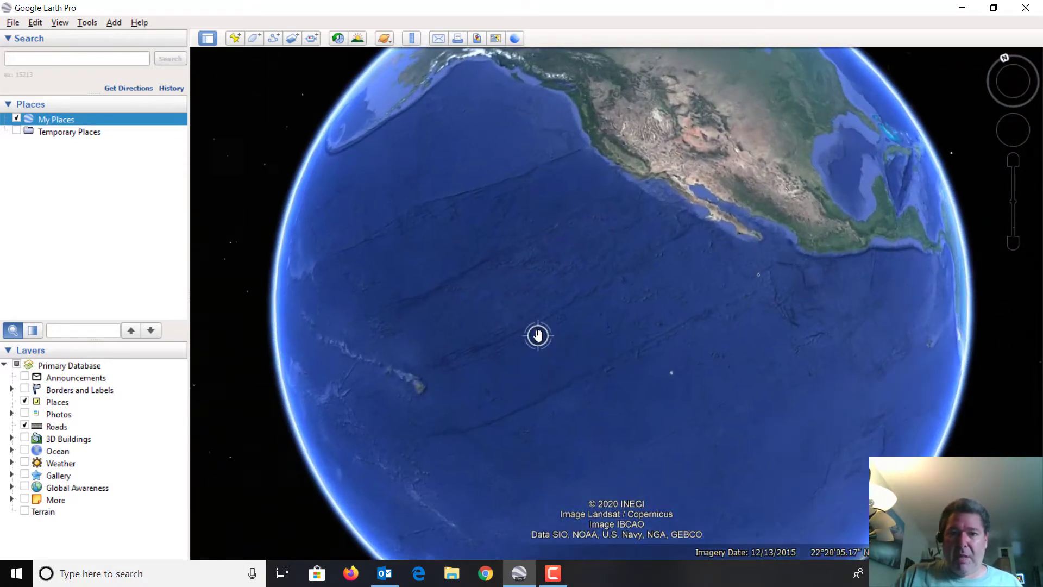
scroll(538, 335, down, 5)
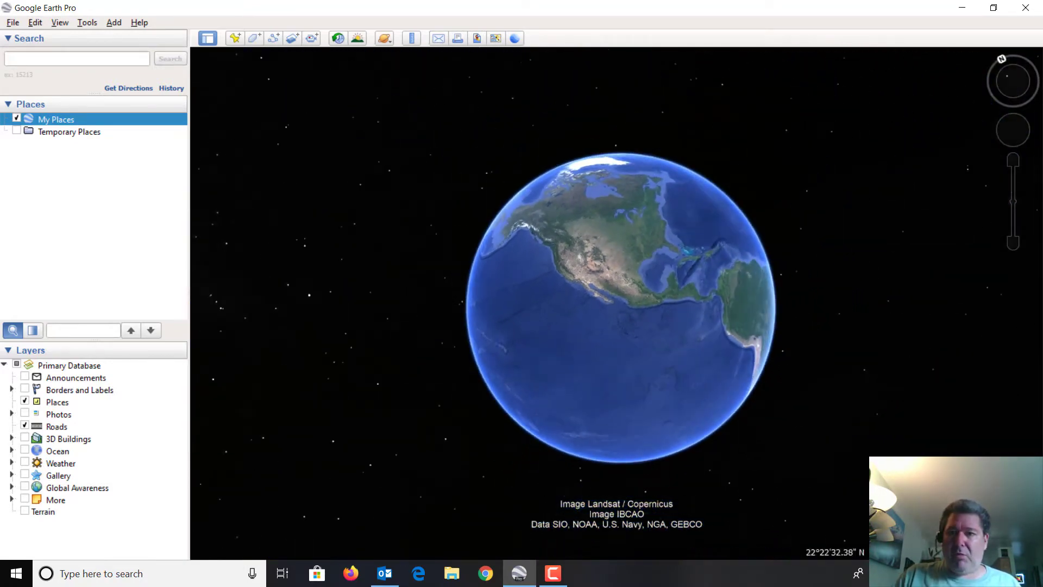
click(1014, 161)
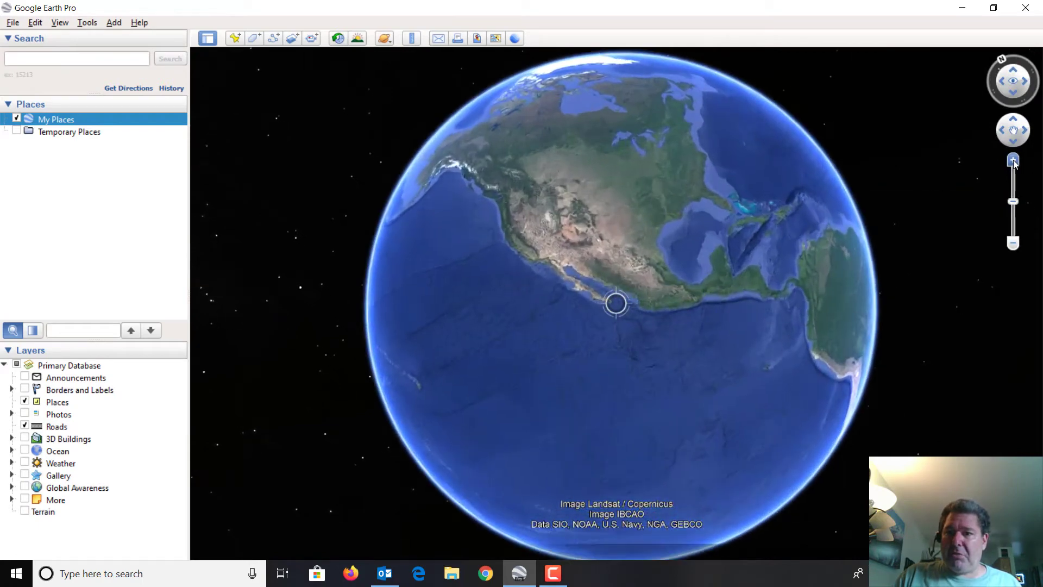
click(1013, 243)
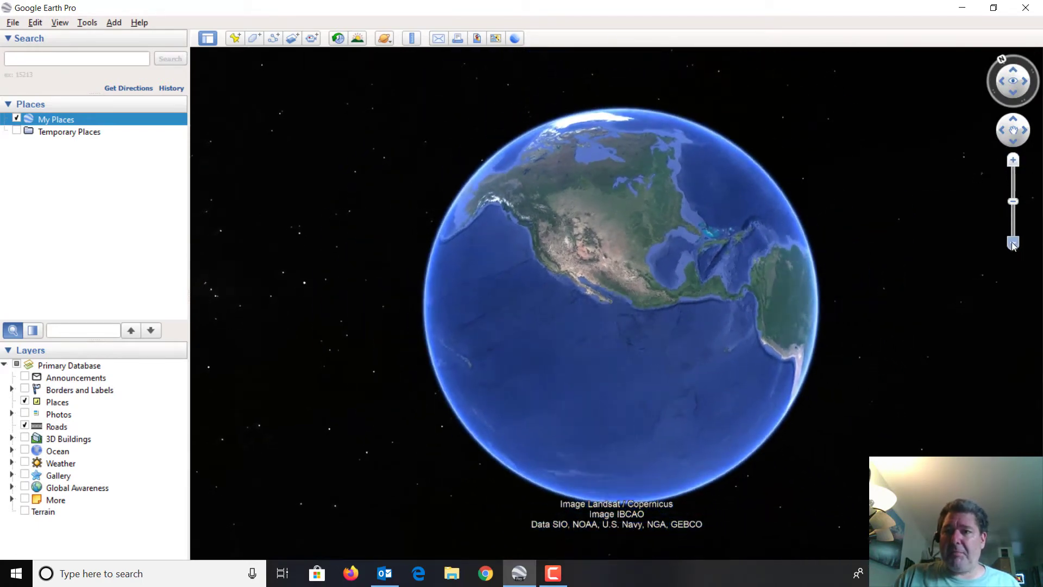
- Pan around the globe in different directions, tilt and turn the view, and reset its orientation to north
click(998, 131)
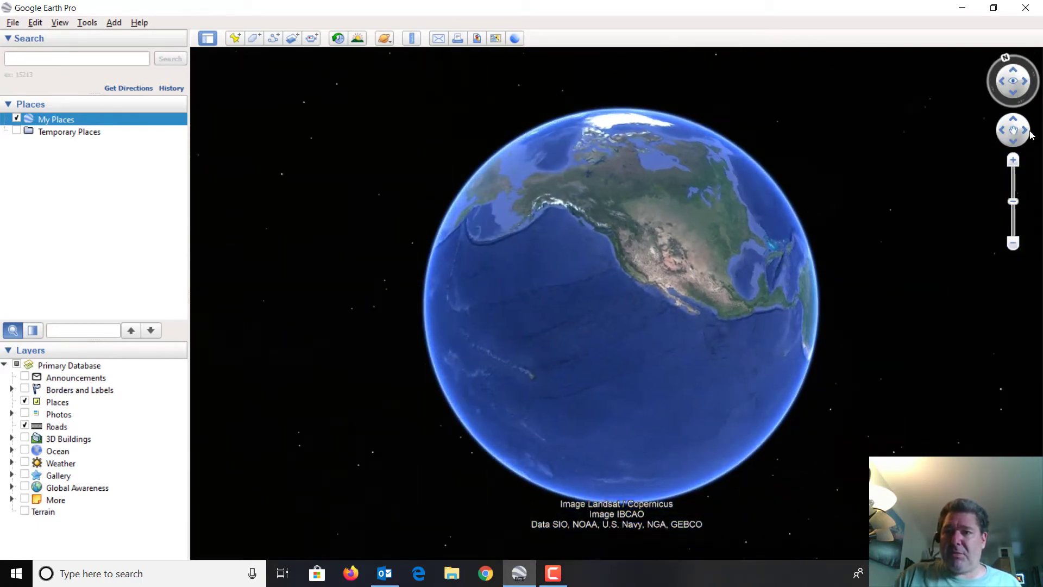
click(1020, 128)
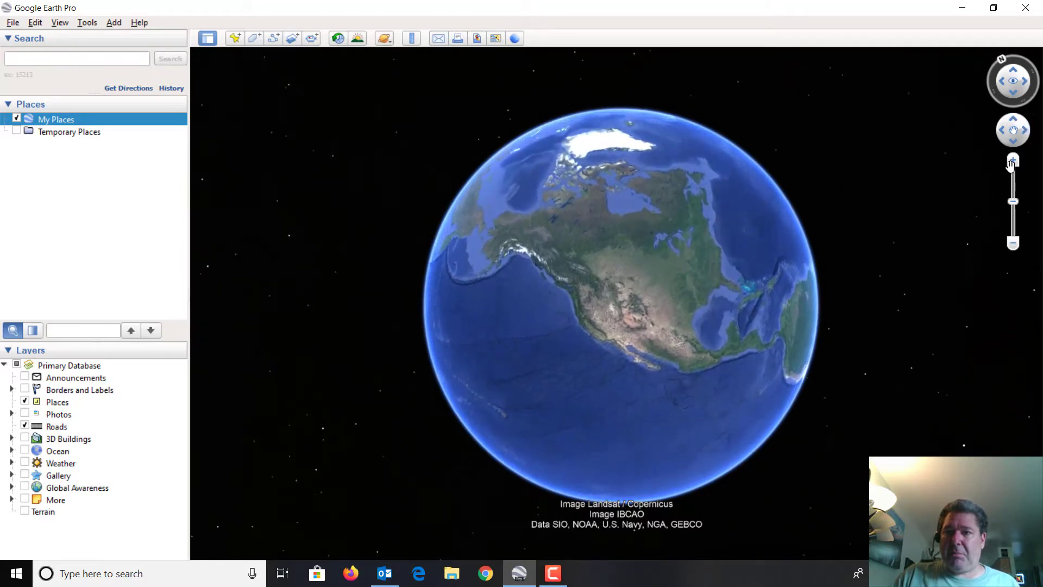
click(1013, 140)
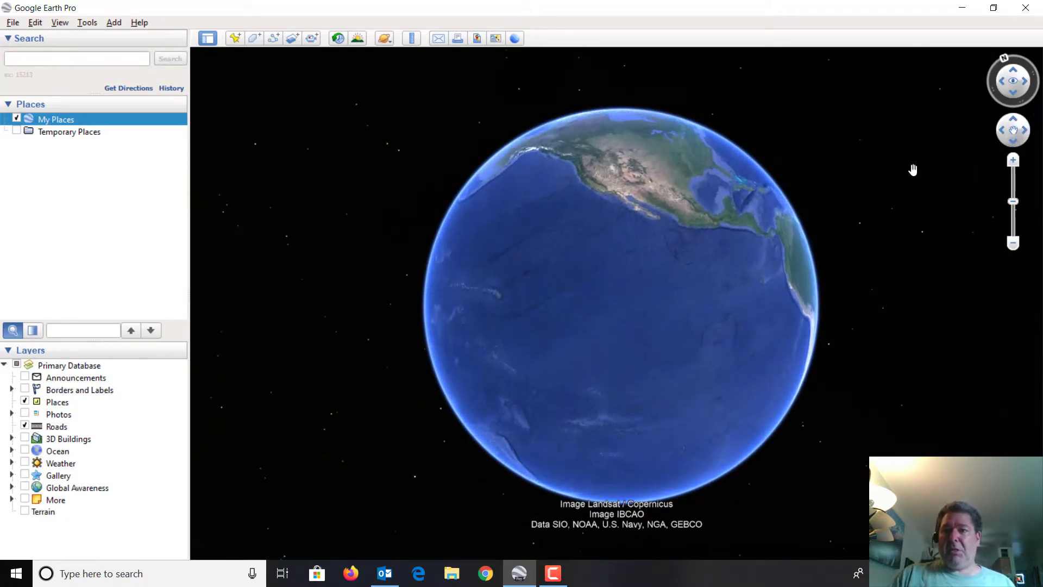
click(1013, 70)
drag(1030, 71, 1019, 94)
click(1016, 91)
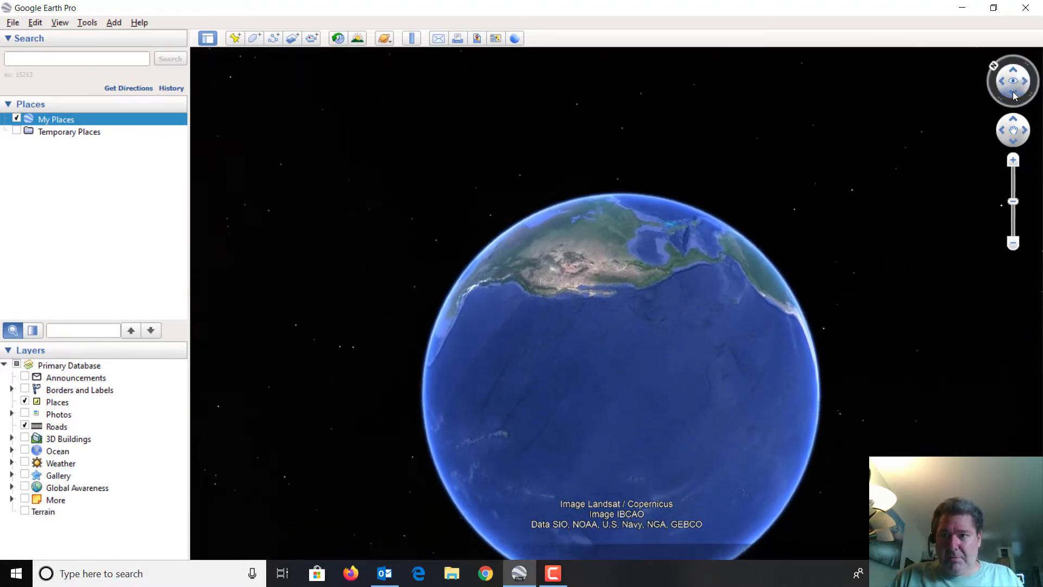
click(995, 65)
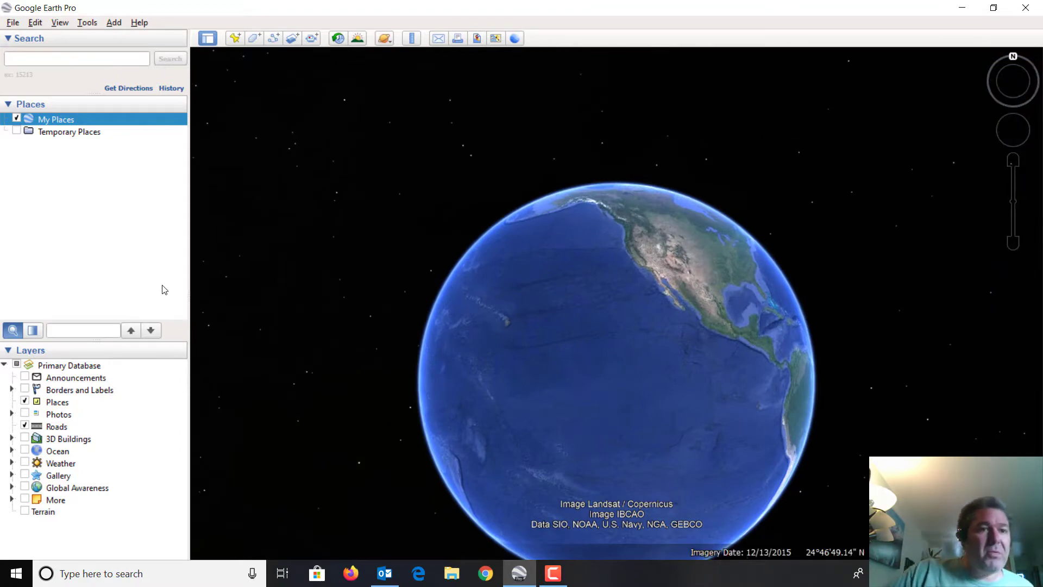
- Bring Australia into view on the globe and examine the whole continent with its surroundings
scroll(533, 353, up, 4)
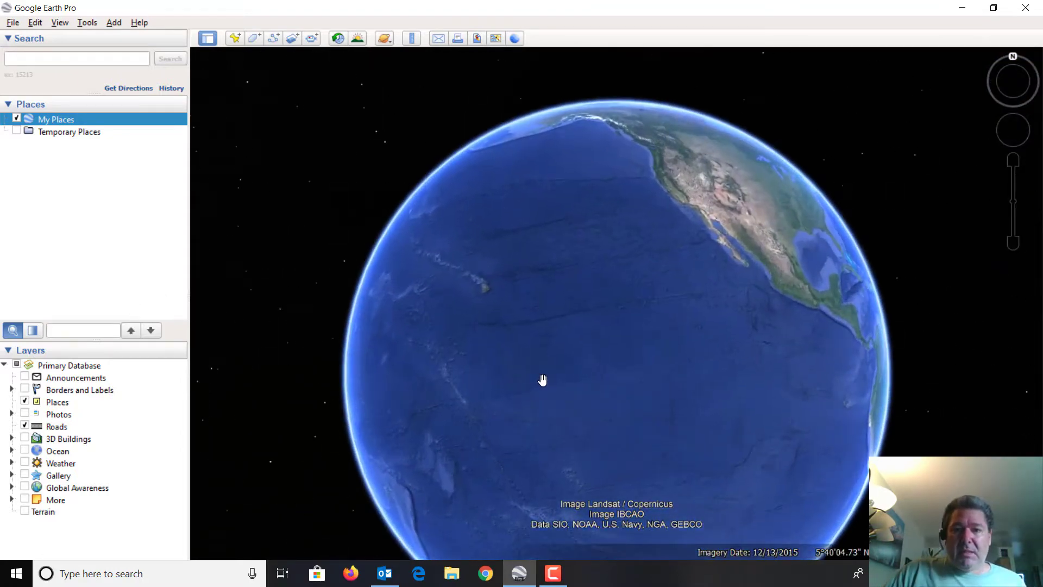
drag(542, 379, 854, 254)
scroll(434, 538, up, 5)
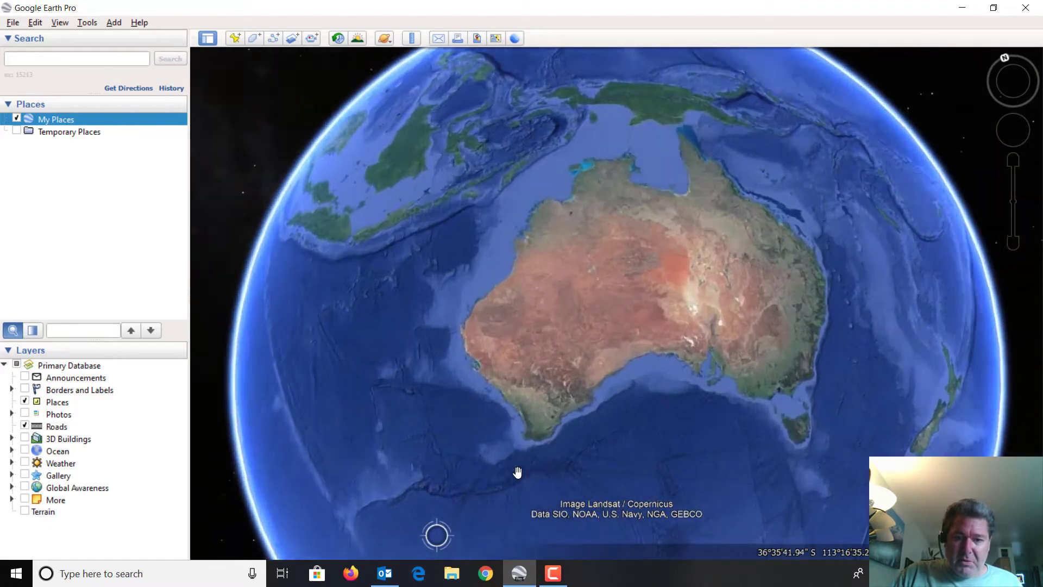
scroll(595, 386, down, 3)
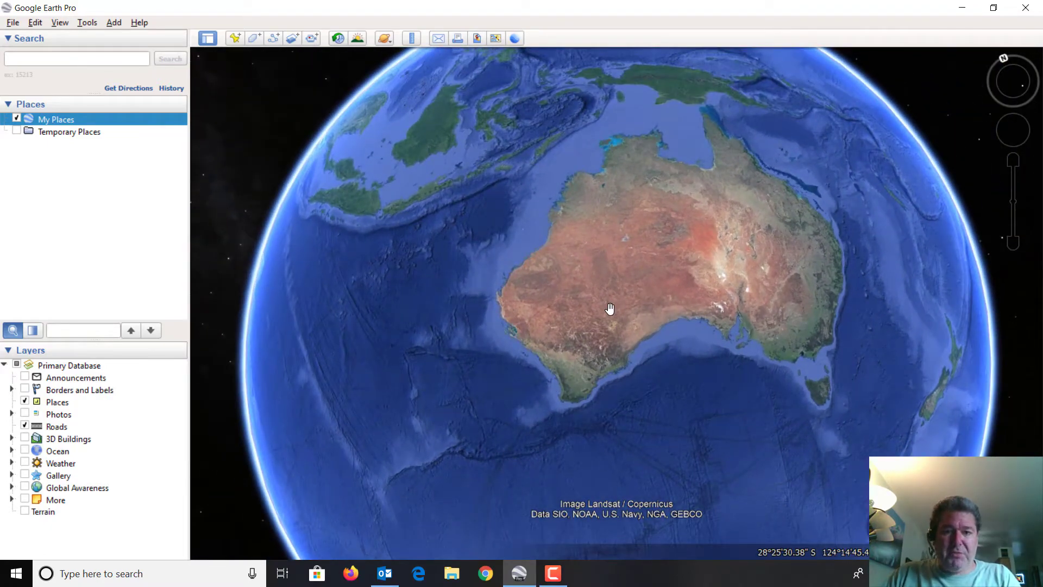
middle_drag(609, 308, 576, 288)
drag(630, 290, 551, 378)
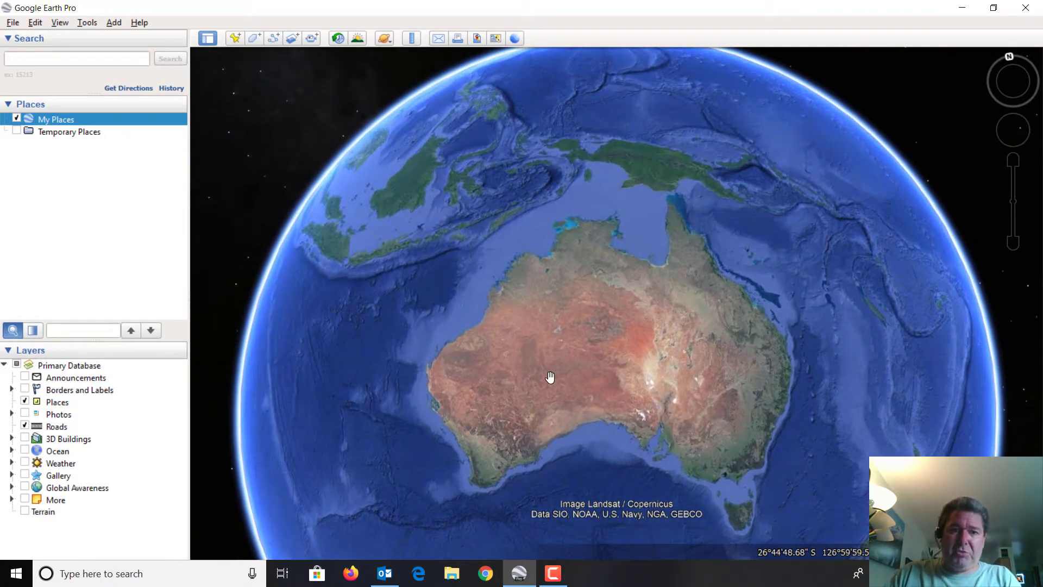
scroll(550, 377, down, 3)
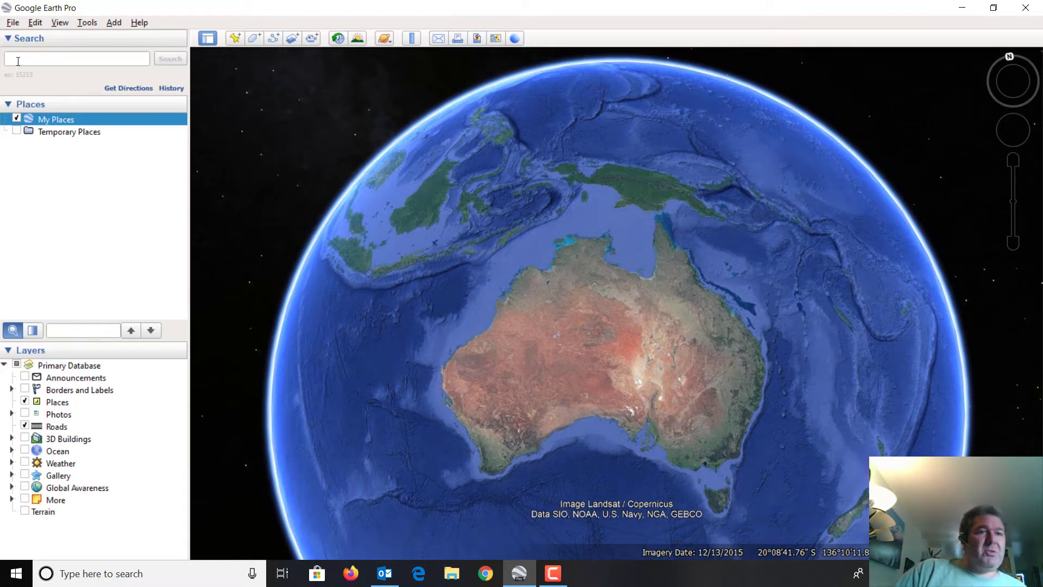
click(12, 23)
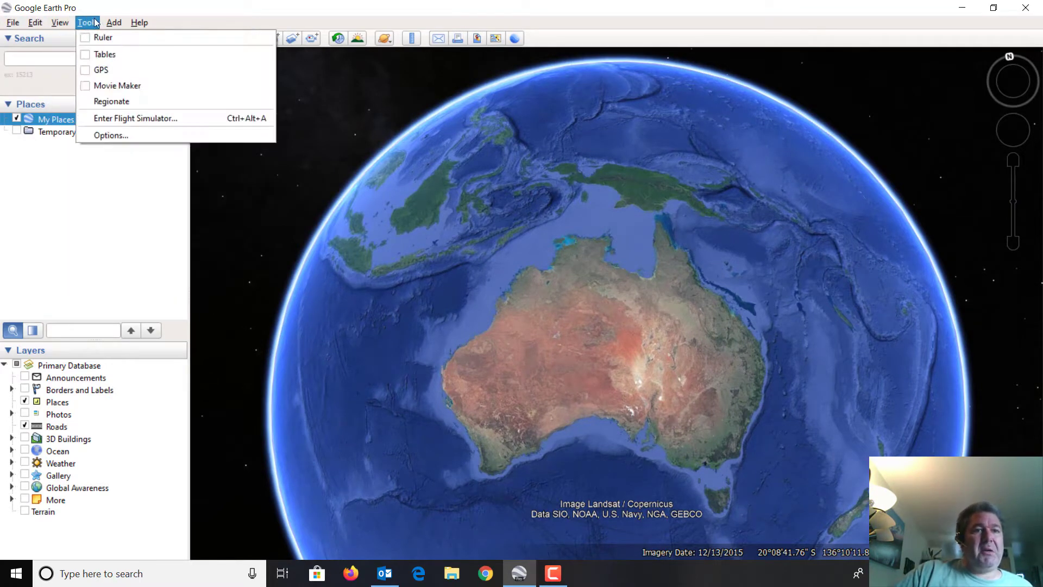
mouse_move(126, 23)
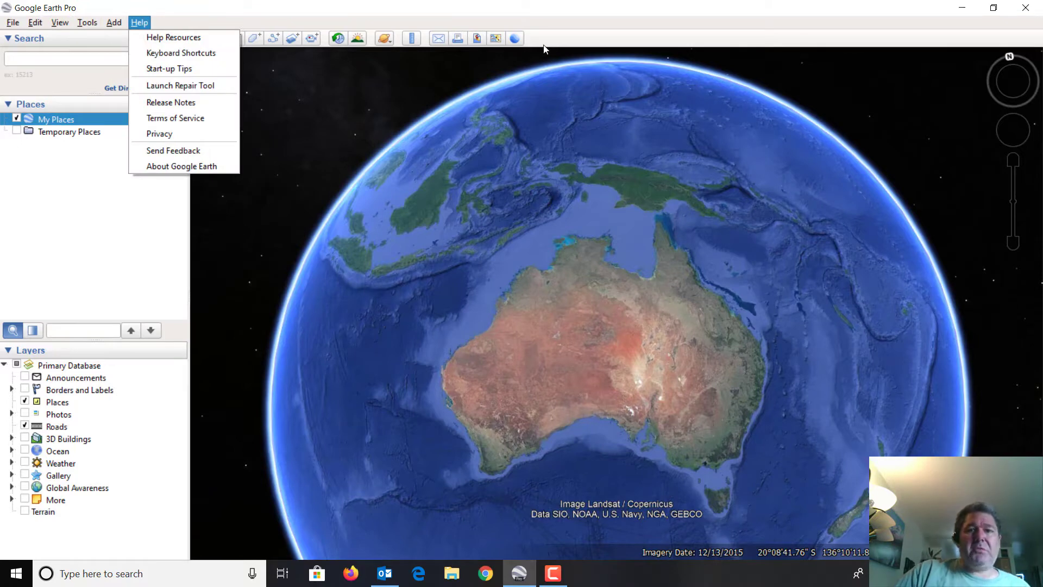
click(268, 21)
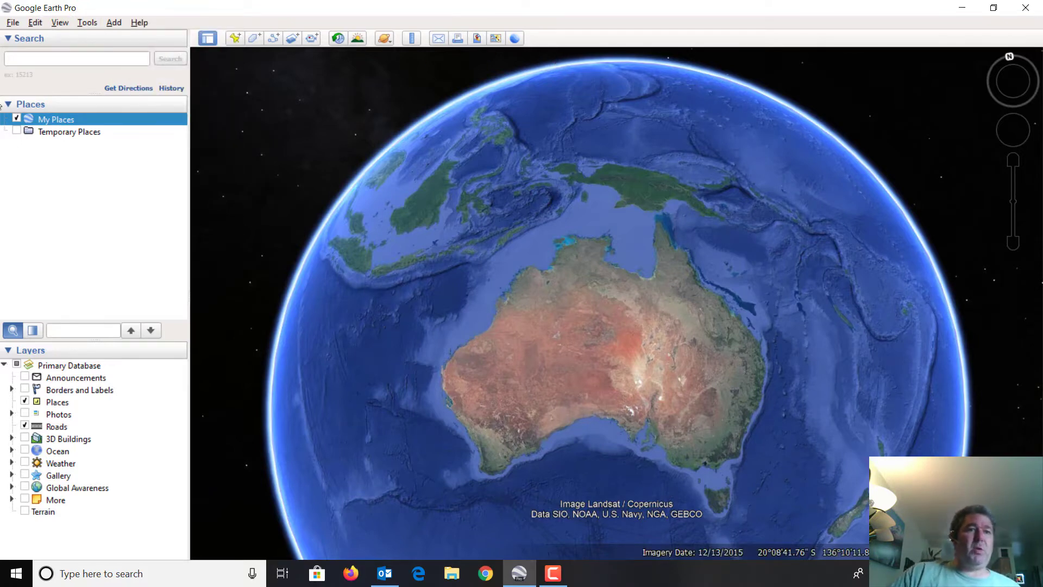
- Search for "rosy mounds" and fly to the suggested Rosy Mound Natural Area in Grand Haven, MI
click(10, 56)
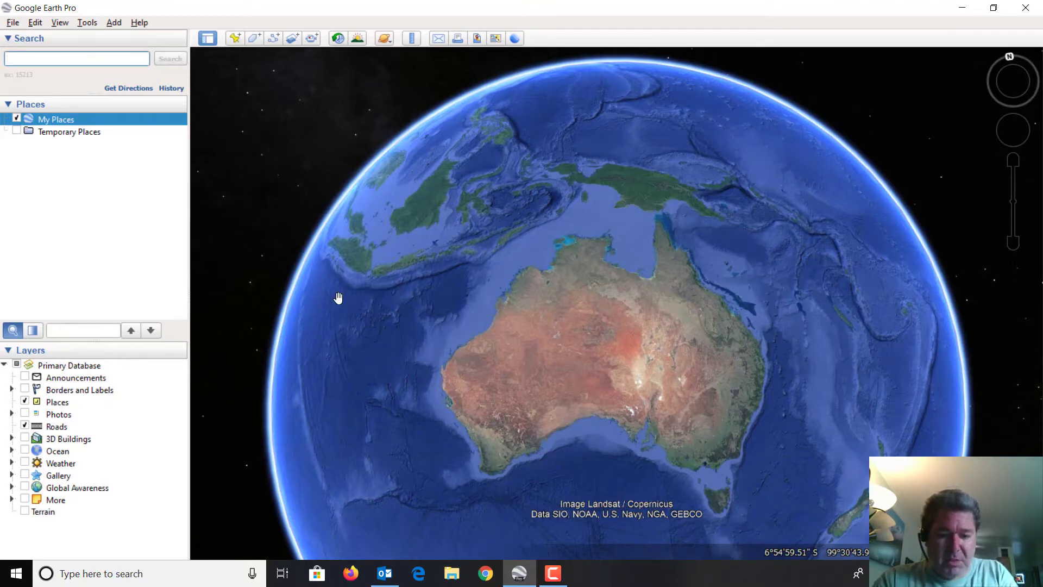
text(rosy mounds)
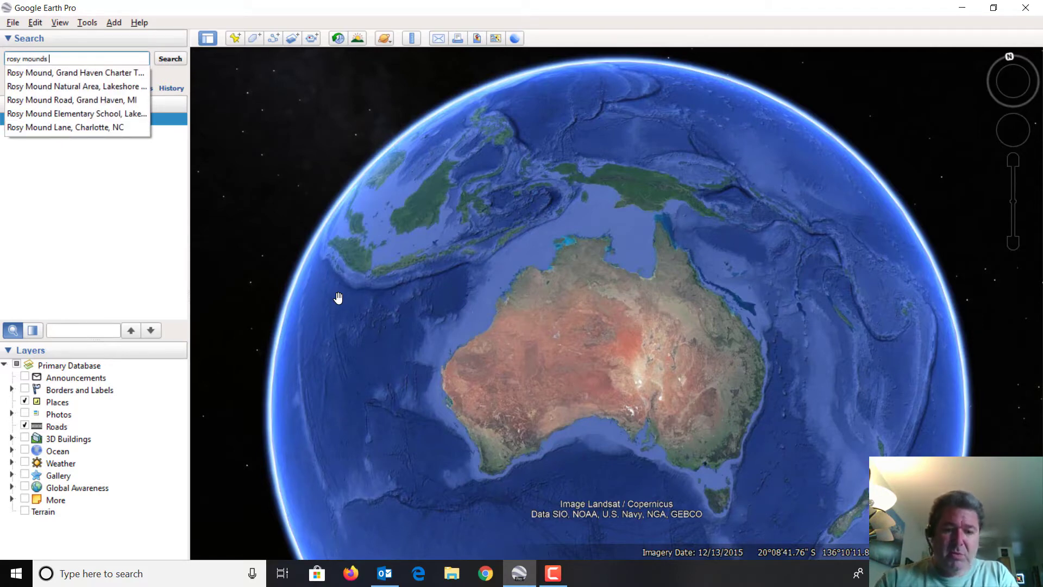
click(83, 87)
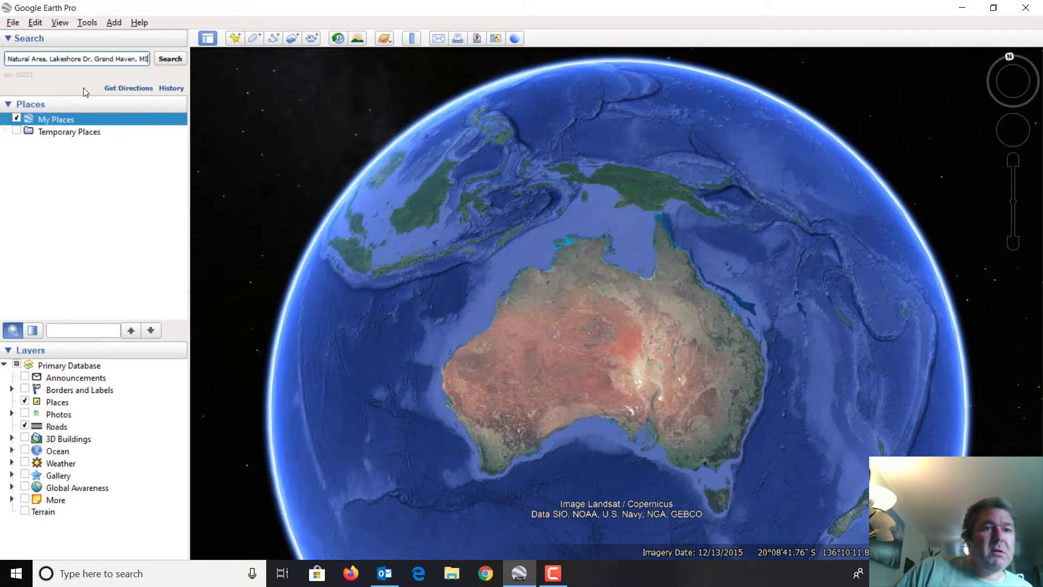
click(178, 60)
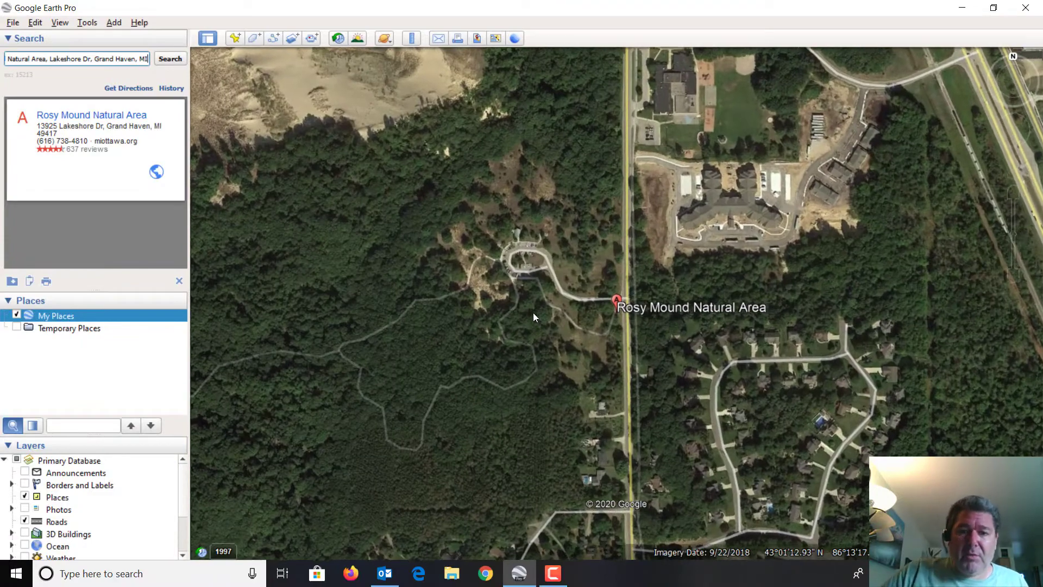
- Add a placemark on the bare sand patch just above the Rosy Mound beach, at about 43°1'9.12"N, 86°13'58.57"W
scroll(533, 318, down, 5)
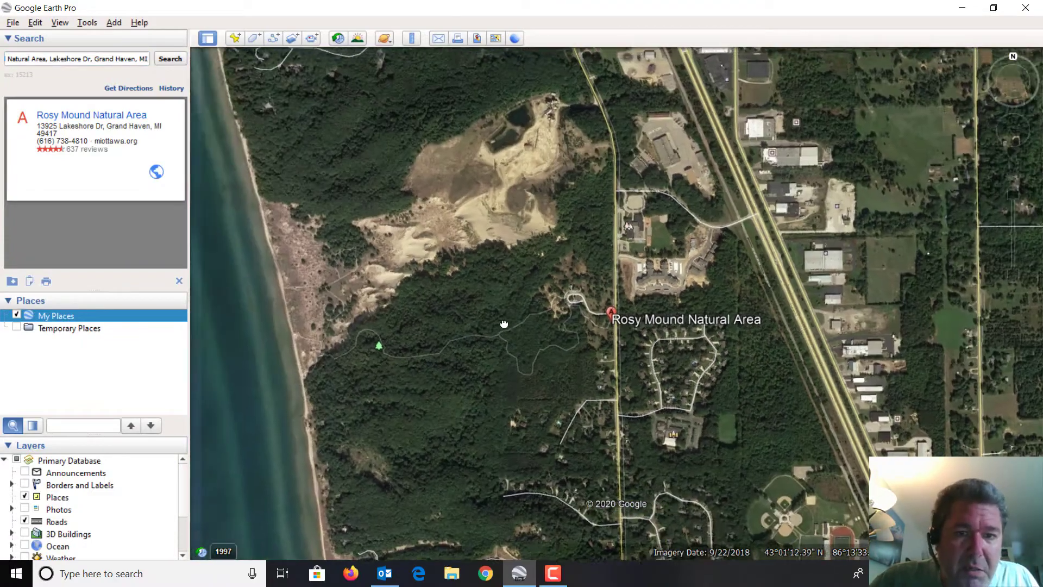
drag(504, 324, 555, 295)
middle_drag(451, 303, 790, 342)
scroll(584, 268, down, 3)
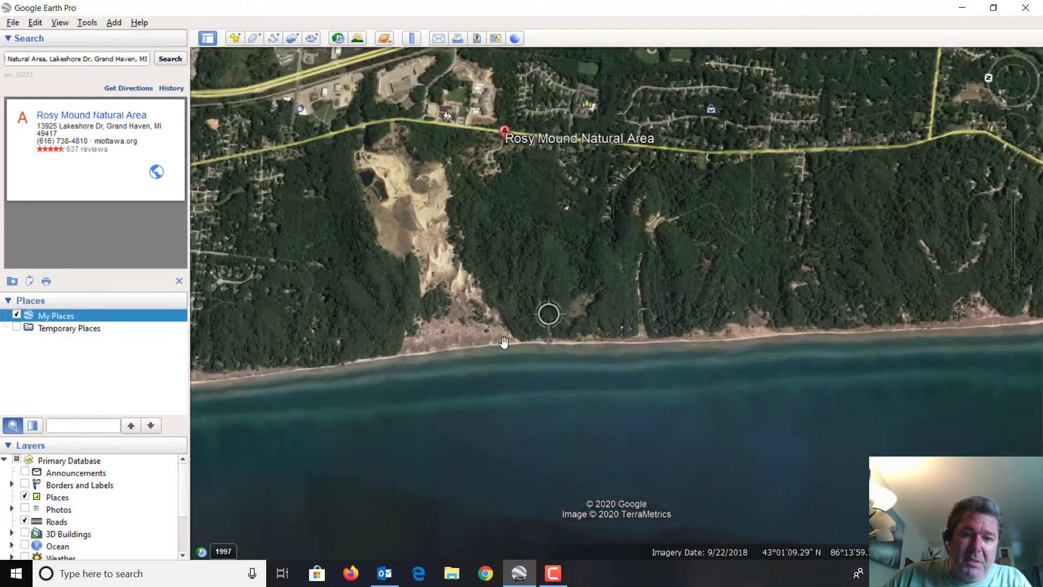
scroll(505, 343, up, 3)
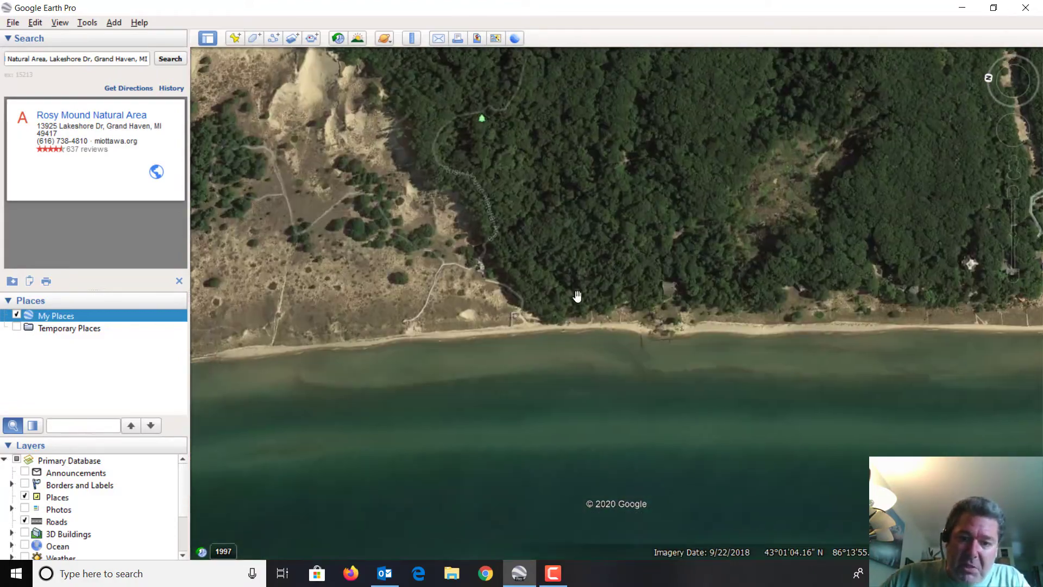
scroll(536, 349, up, 3)
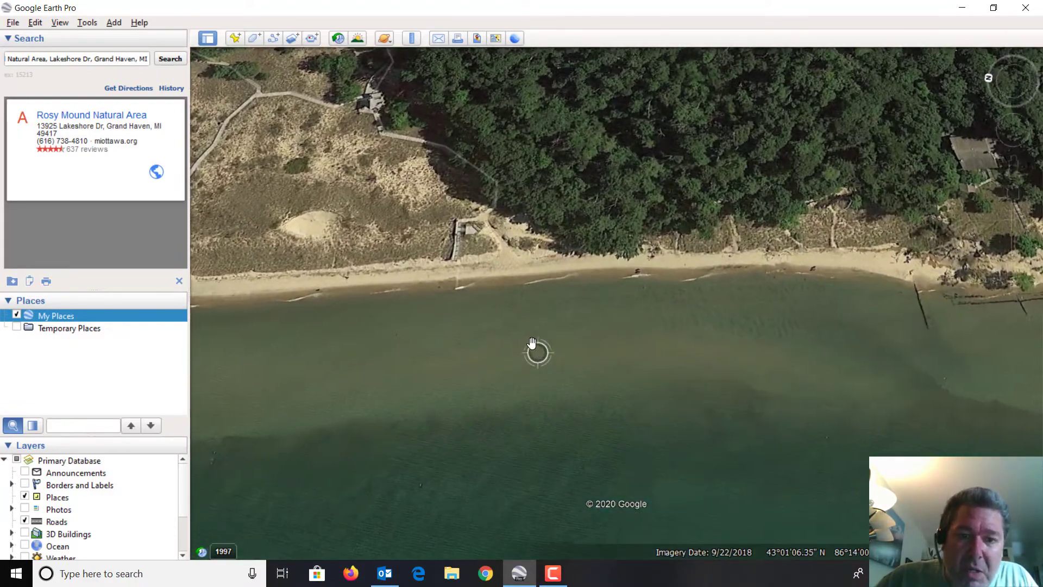
middle_drag(530, 325, 530, 415)
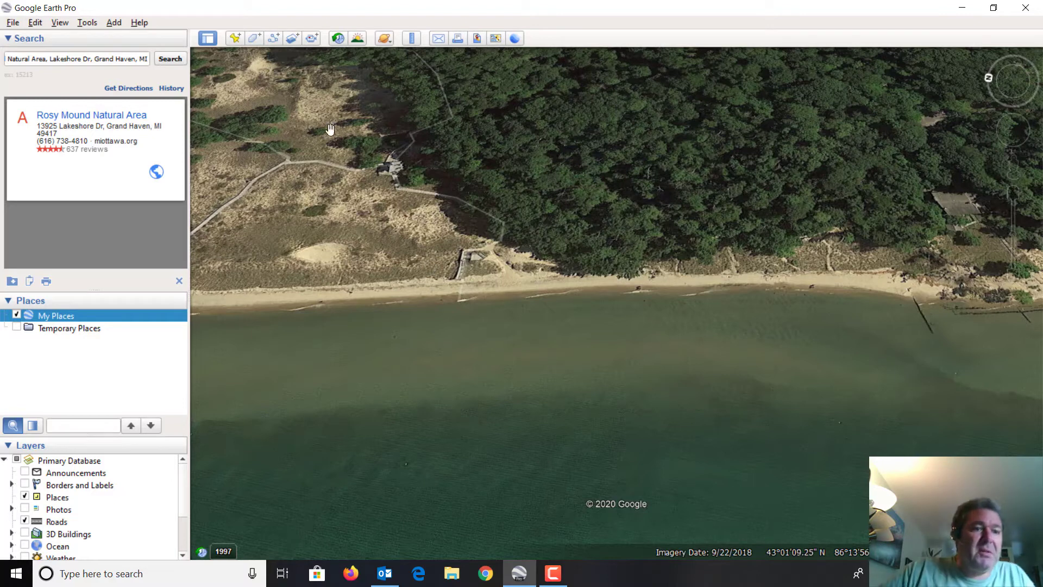
click(234, 39)
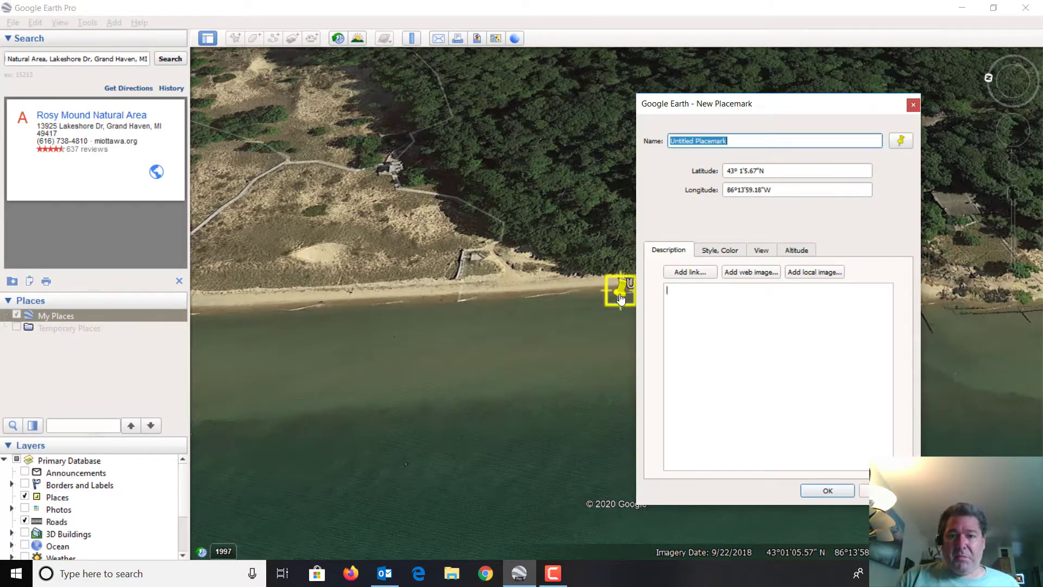
drag(620, 298, 328, 257)
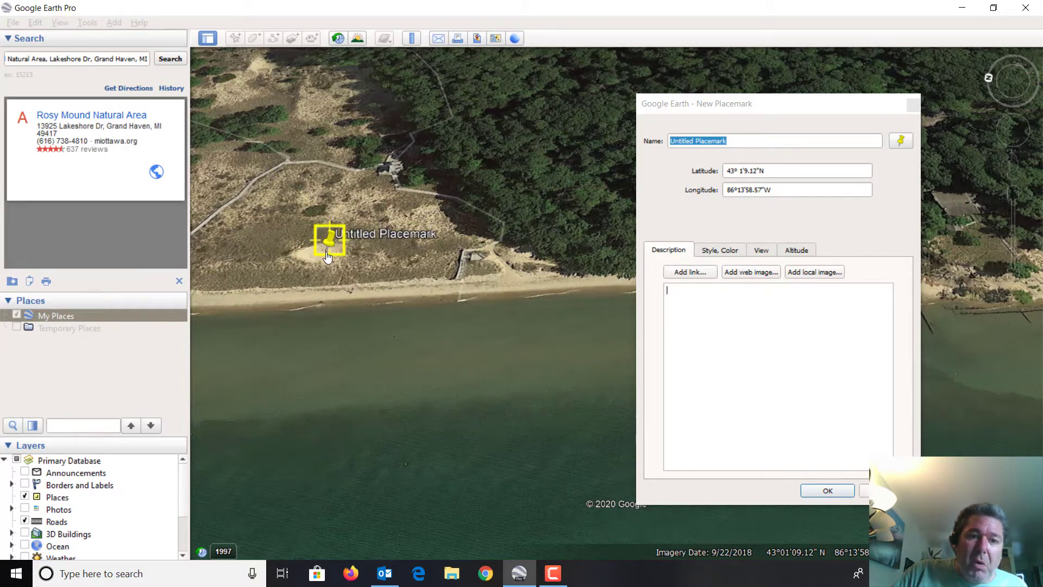
- Name the new placemark "Rpsy mound"
click(741, 132)
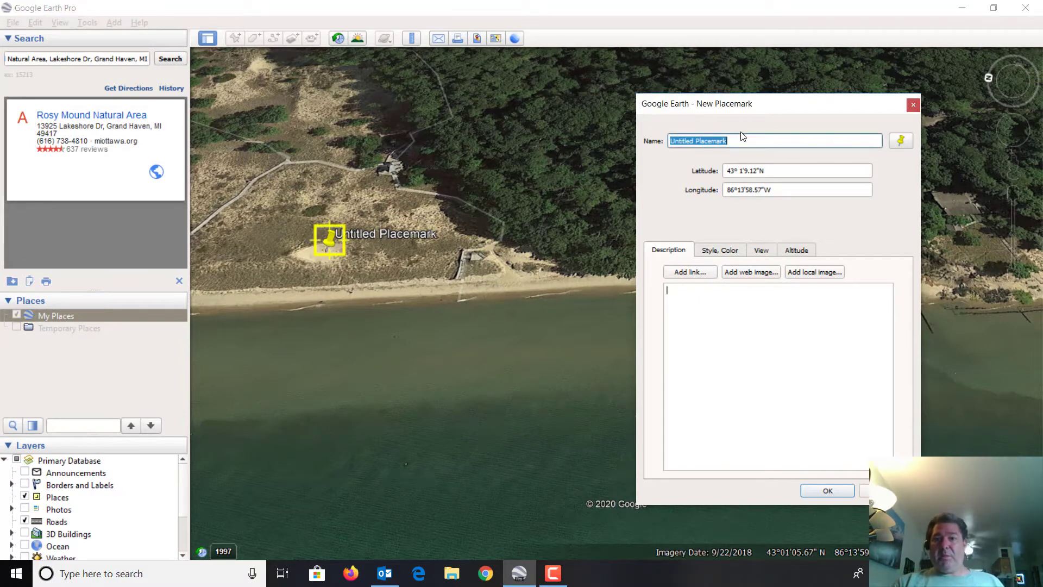
text(Ro)
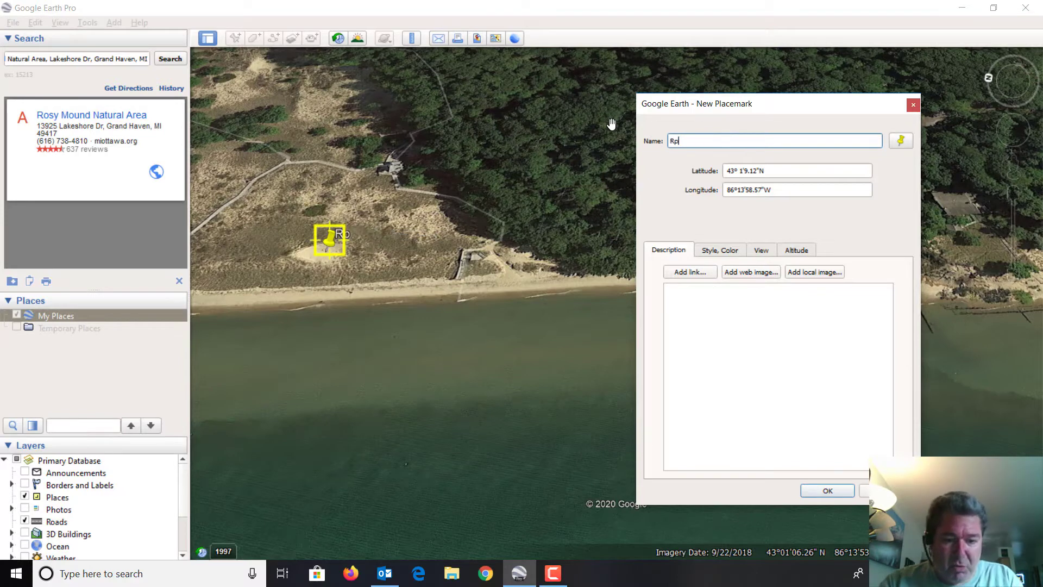
text(sy mund)
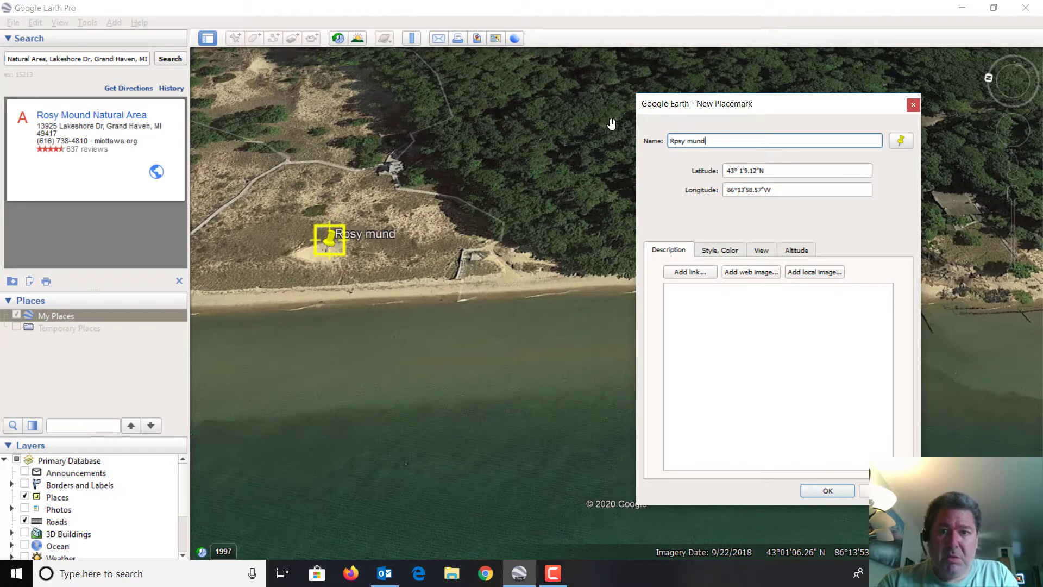
key(BackSpace)
key(BackSpace)
text(ound)
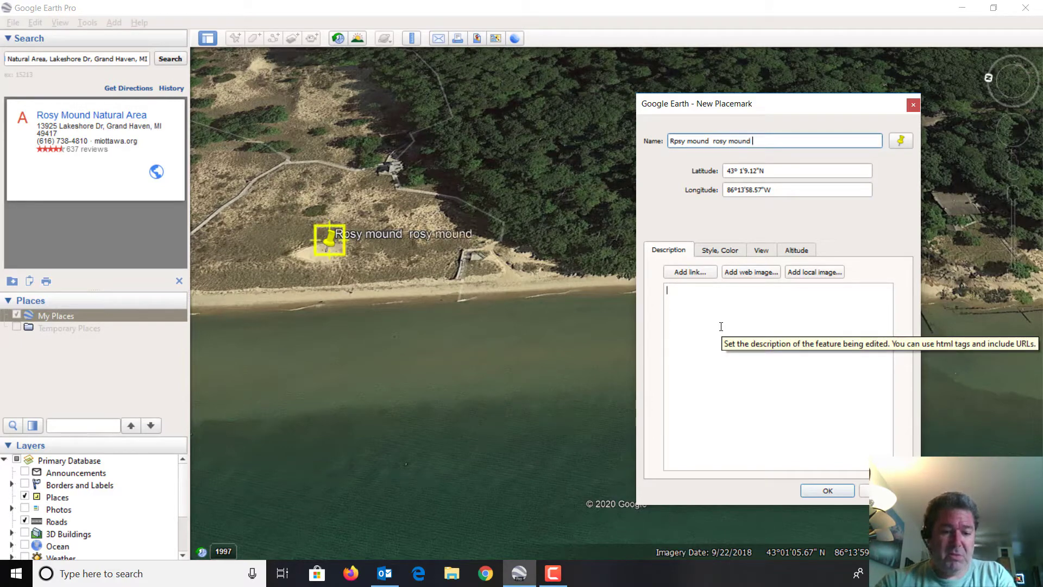
text(ural)
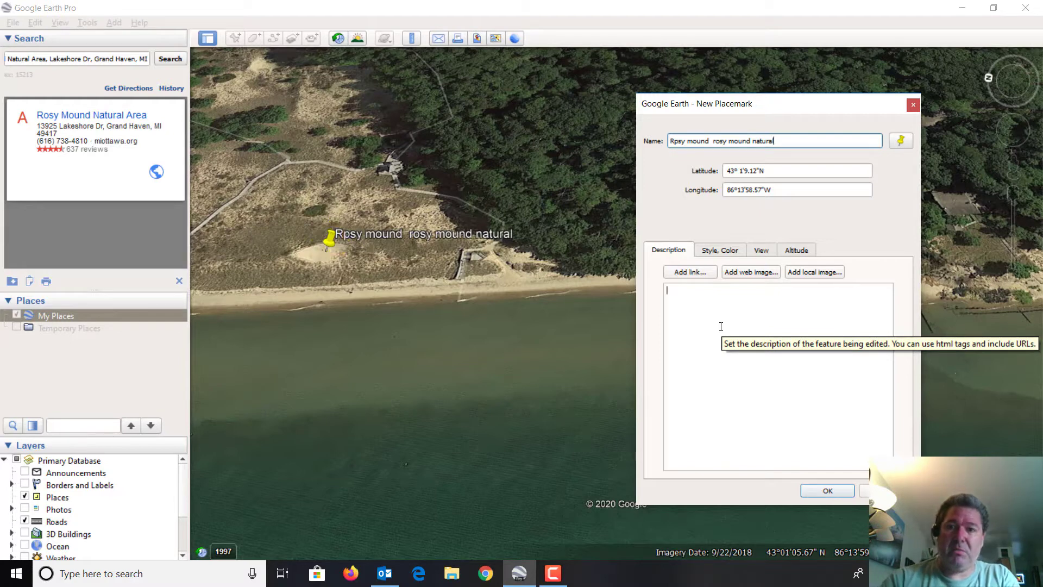
key(BackSpace)
key(BackSpace)
key(BackSpace)
key(BackSpace)
key(BackSpace)
key(BackSpace)
key(BackSpace)
key(BackSpace)
key(BackSpace)
key(BackSpace)
key(BackSpace)
key(BackSpace)
key(BackSpace)
key(BackSpace)
key(BackSpace)
key(BackSpace)
key(BackSpace)
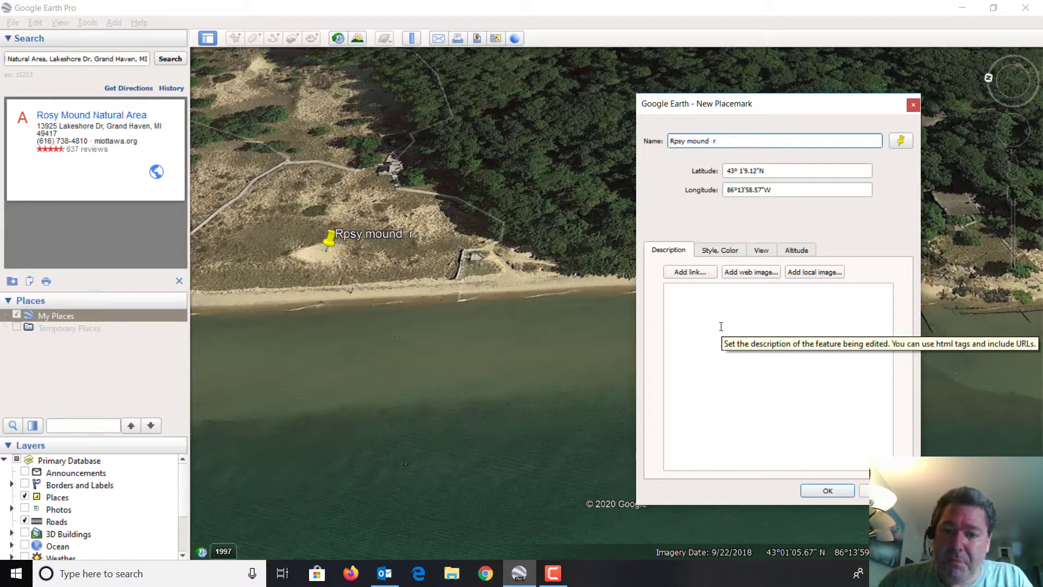
- Enter "rosy mound natural area" as the placemark's description
click(696, 303)
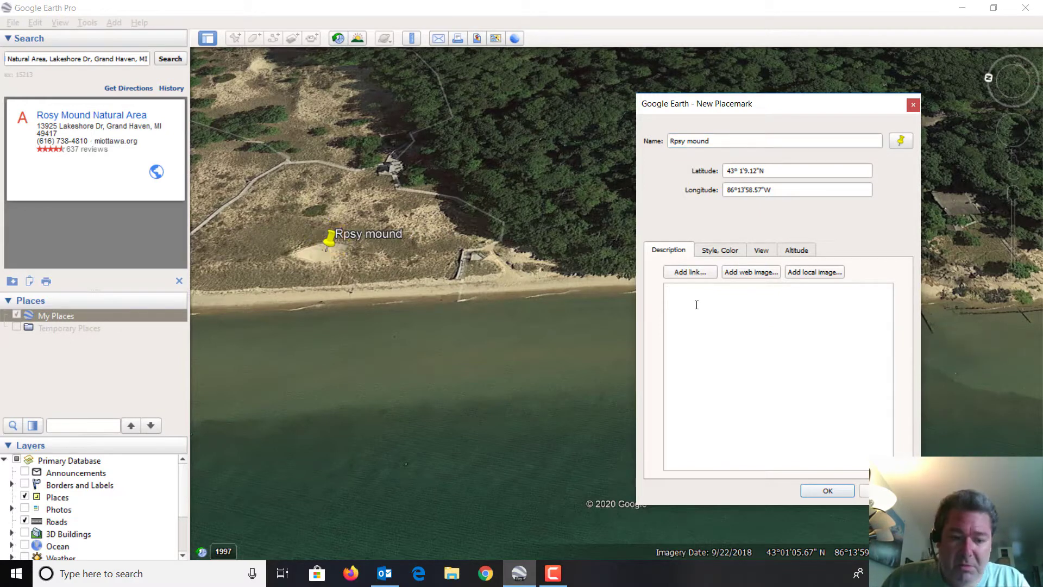
text(rosy m)
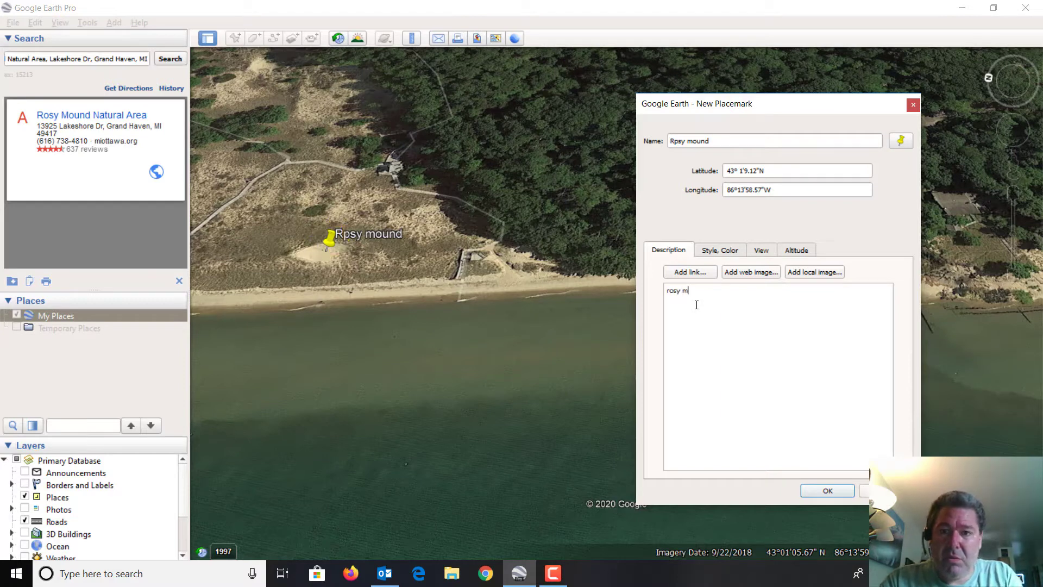
text(ound natural area)
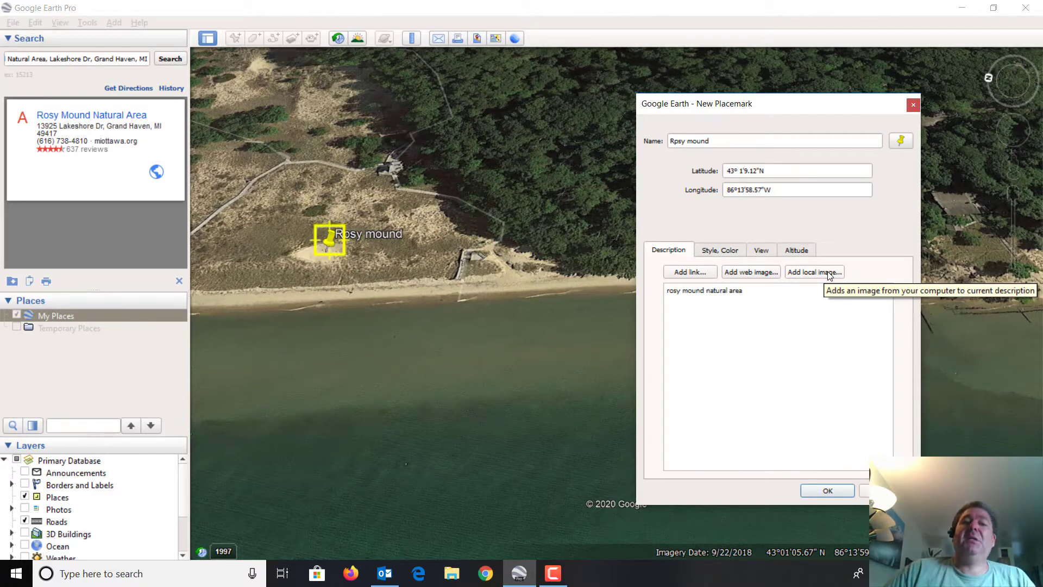
- Open the image URL entry for adding a web image to the description, and discard the new placemark
click(762, 277)
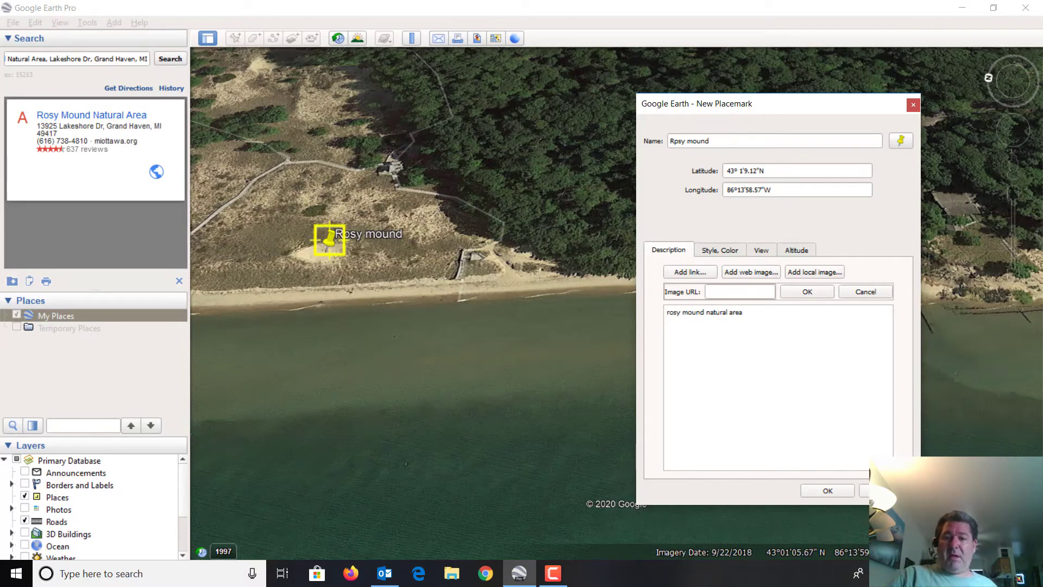
click(863, 491)
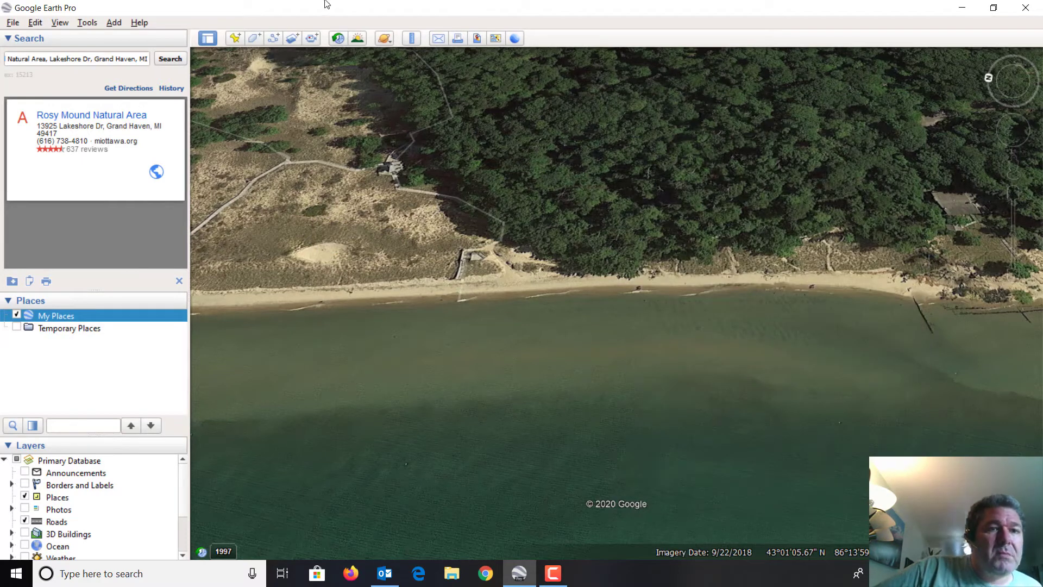
- Try out a five-corner polygon covering the dunes, beach and shallow water beside the boardwalk, and discard it
click(254, 39)
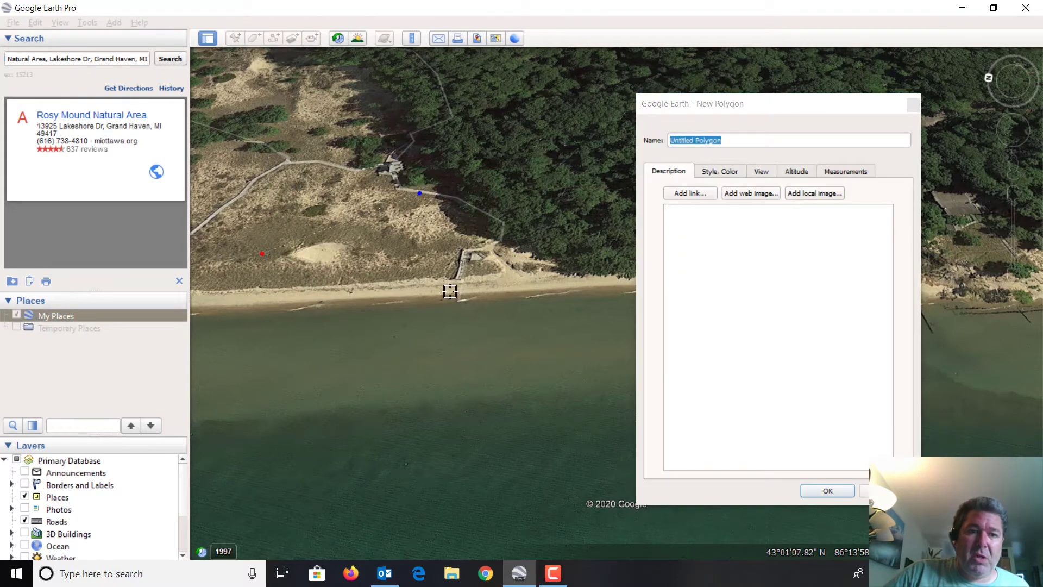
click(483, 345)
click(361, 377)
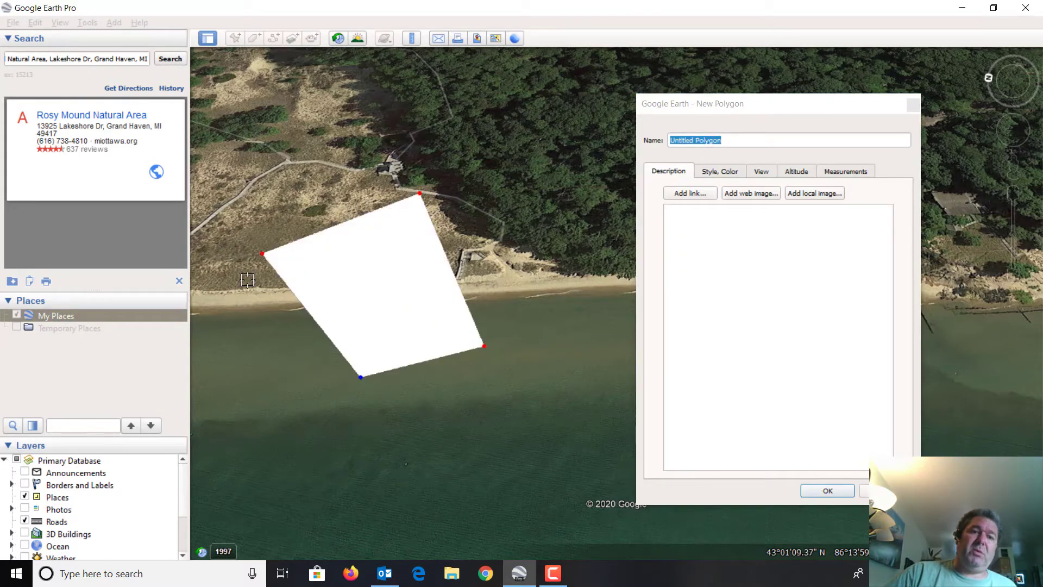
click(247, 312)
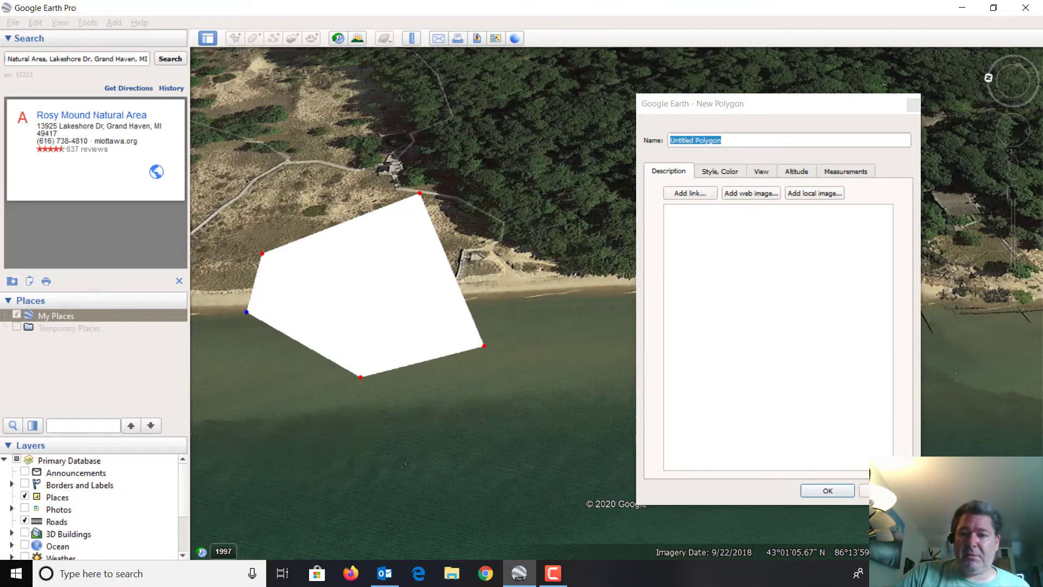
click(865, 491)
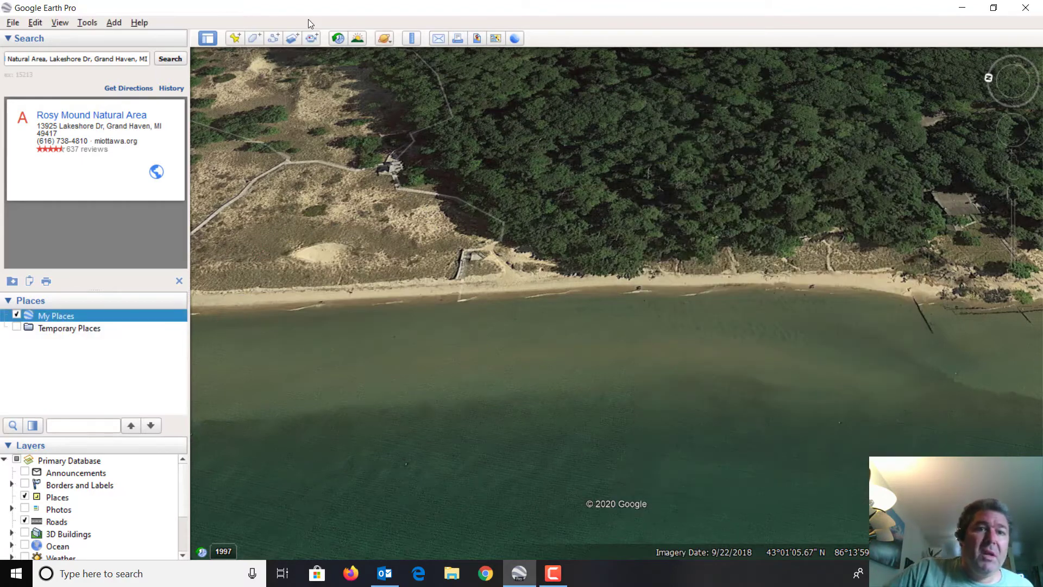
- Try out a path tracing the boardwalk from the foot of the beach stairs up to the viewing platform, and discard it
click(272, 38)
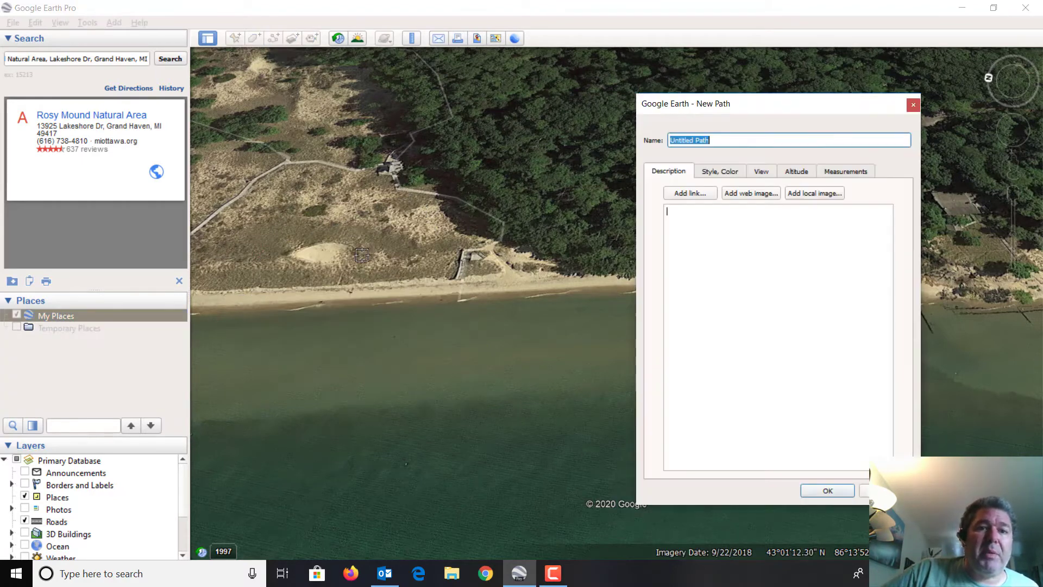
click(460, 283)
click(462, 250)
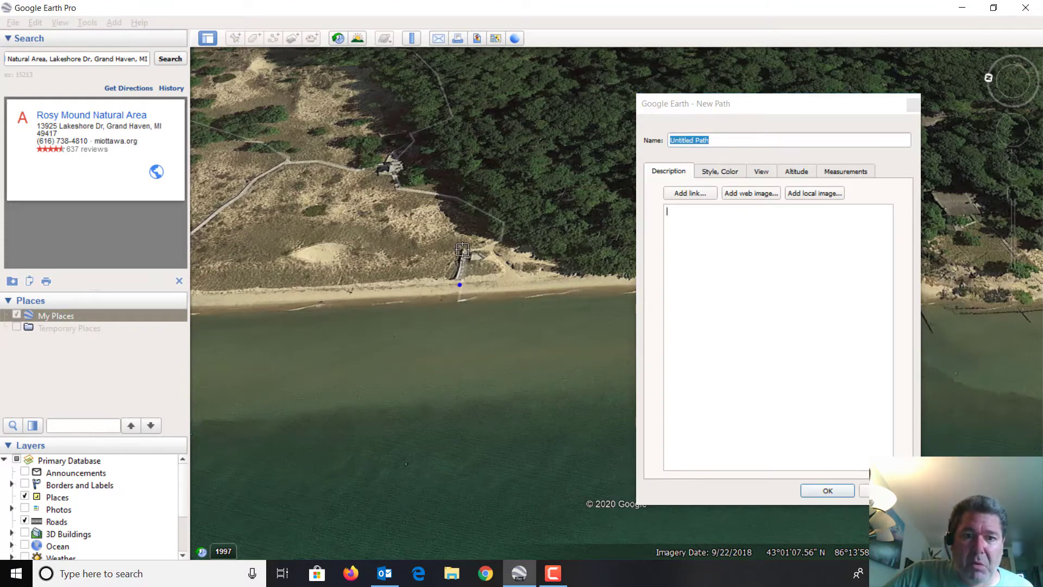
click(496, 241)
click(504, 221)
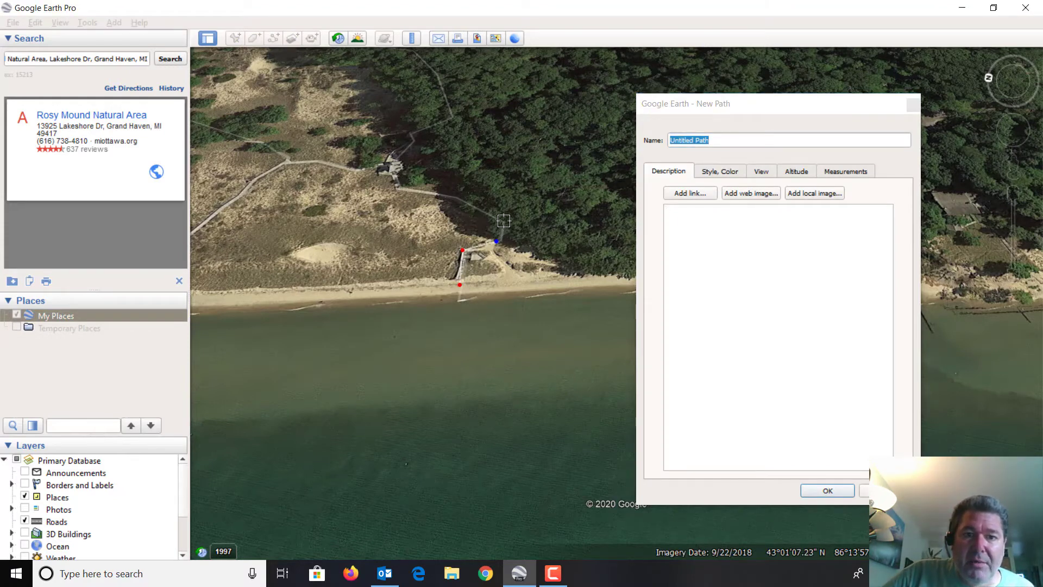
click(456, 196)
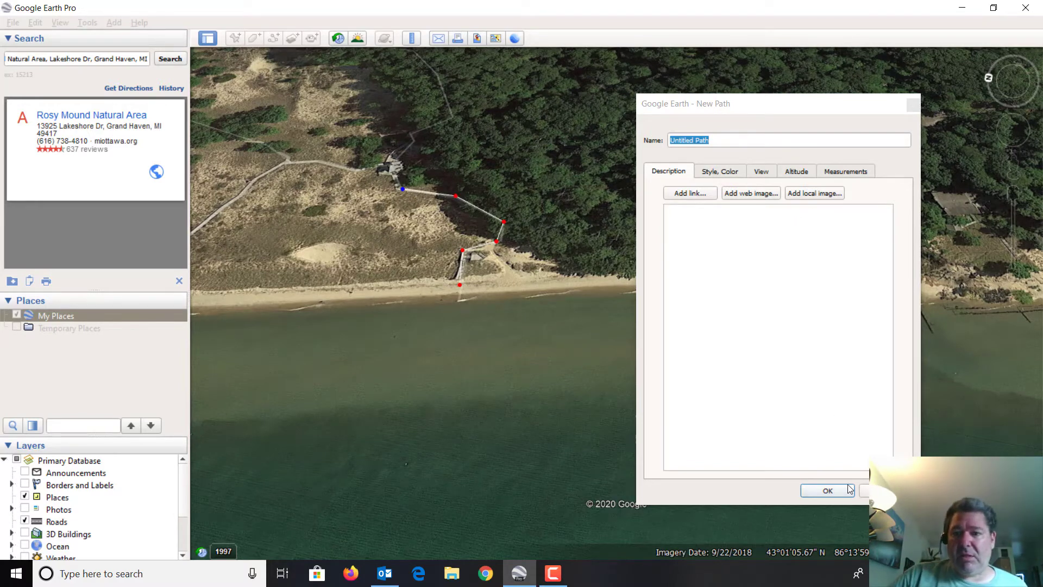
click(865, 490)
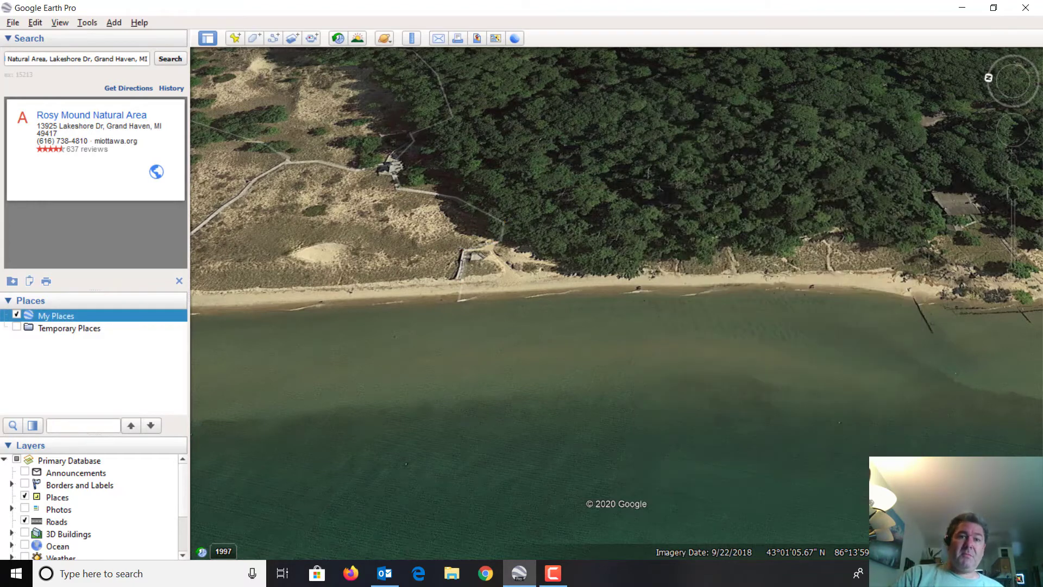
- Open the settings for a new image overlay and close them without adding one
click(293, 41)
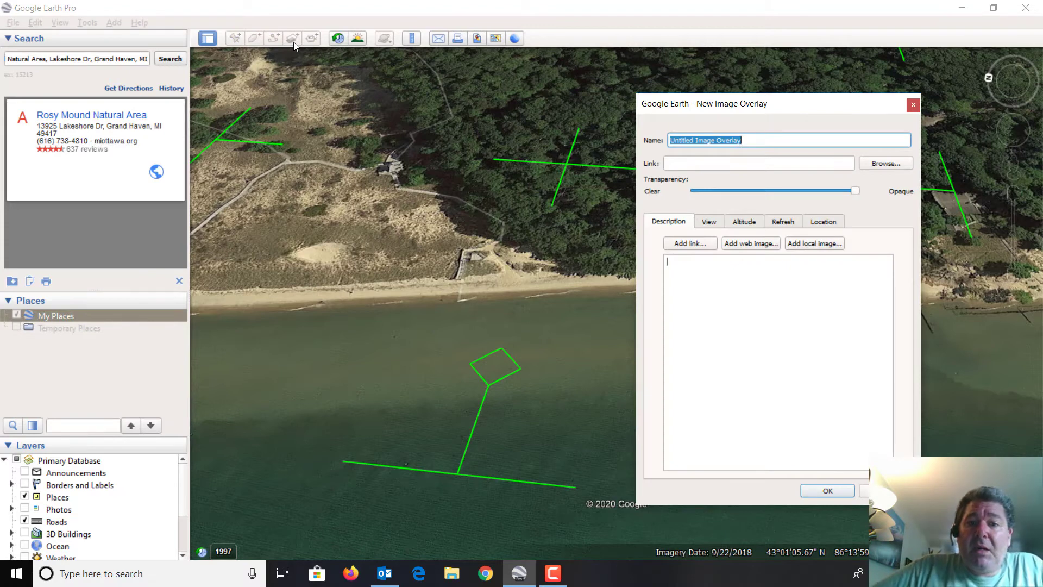
click(913, 106)
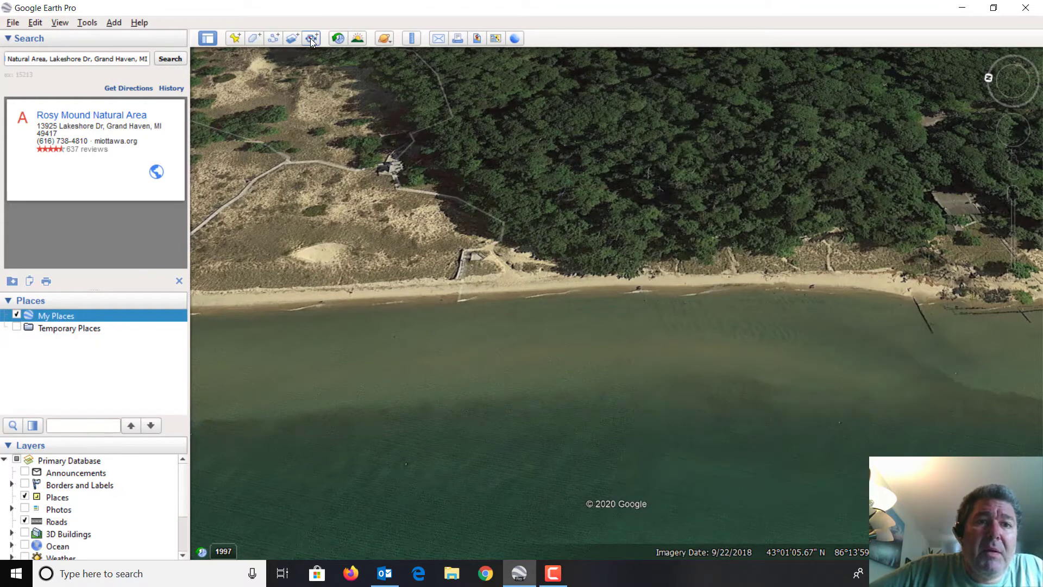
- Show historical imagery of the beach, step back through the dates to 6/2011, and return to 9/2018
click(338, 39)
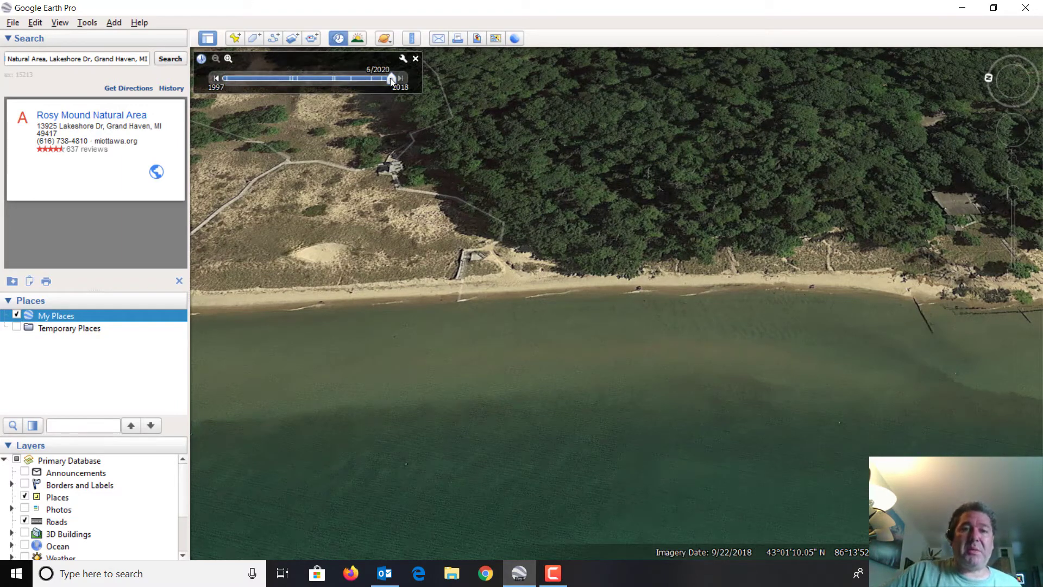
click(217, 79)
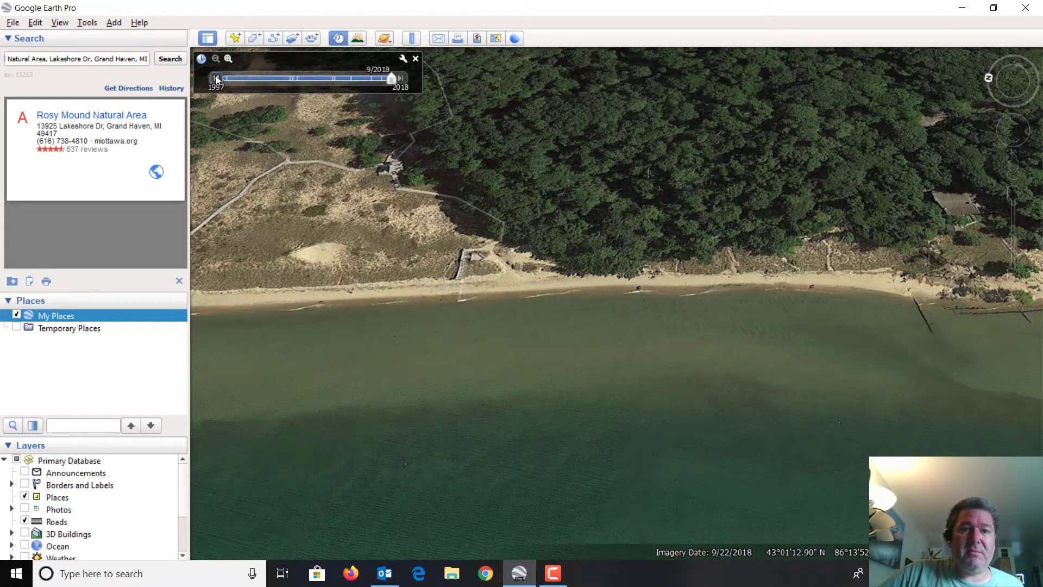
click(217, 79)
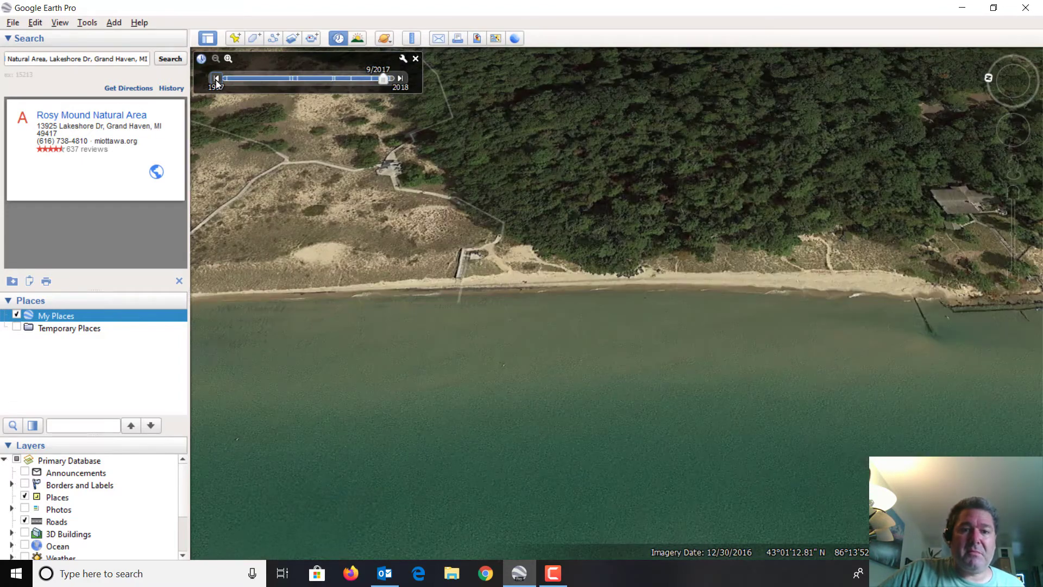
click(217, 79)
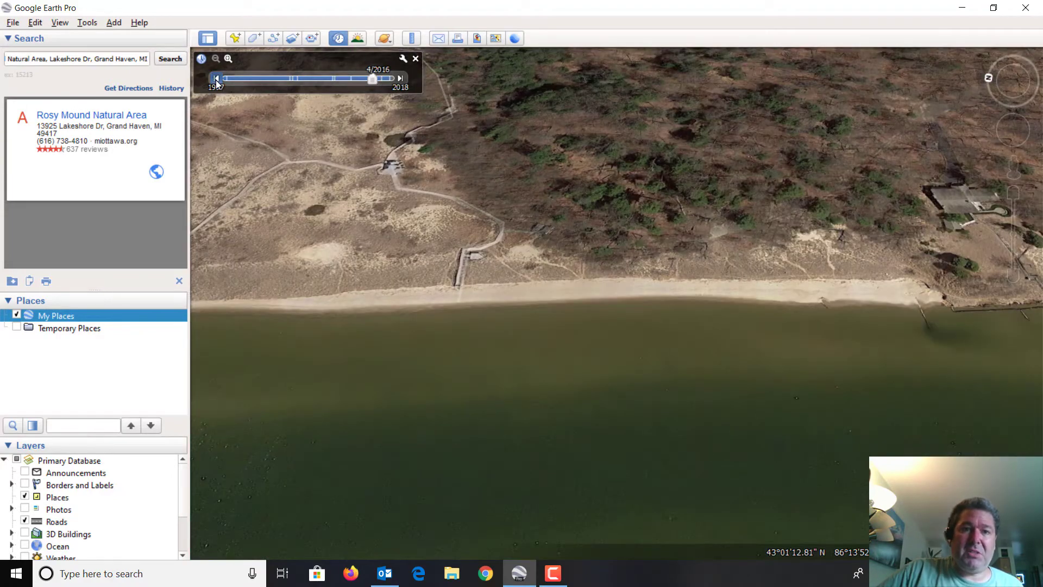
click(217, 80)
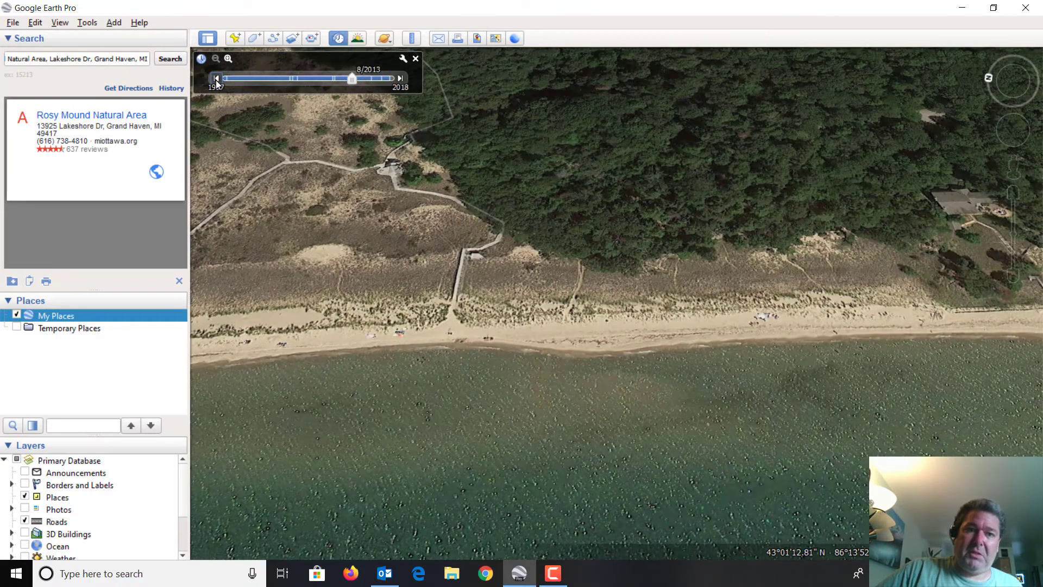
click(216, 80)
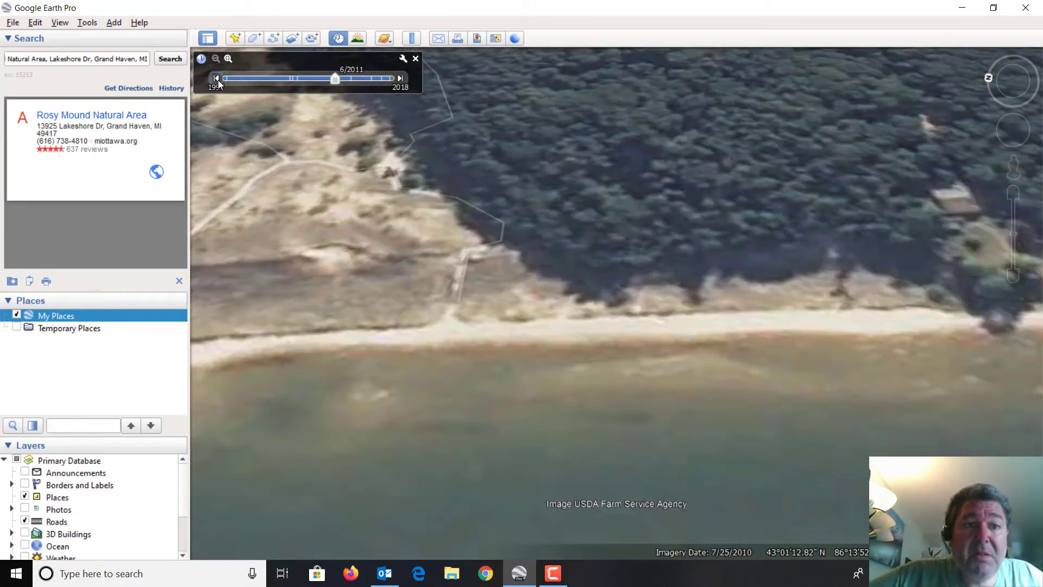
drag(335, 77, 407, 79)
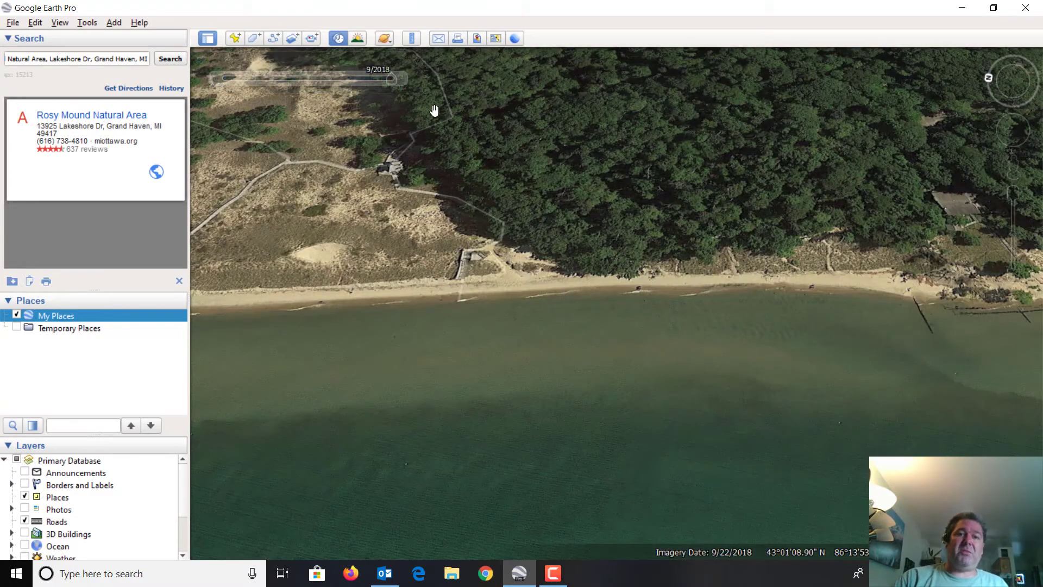
- Open the ruler for line measurement and set its map length unit to Kilometers
click(411, 40)
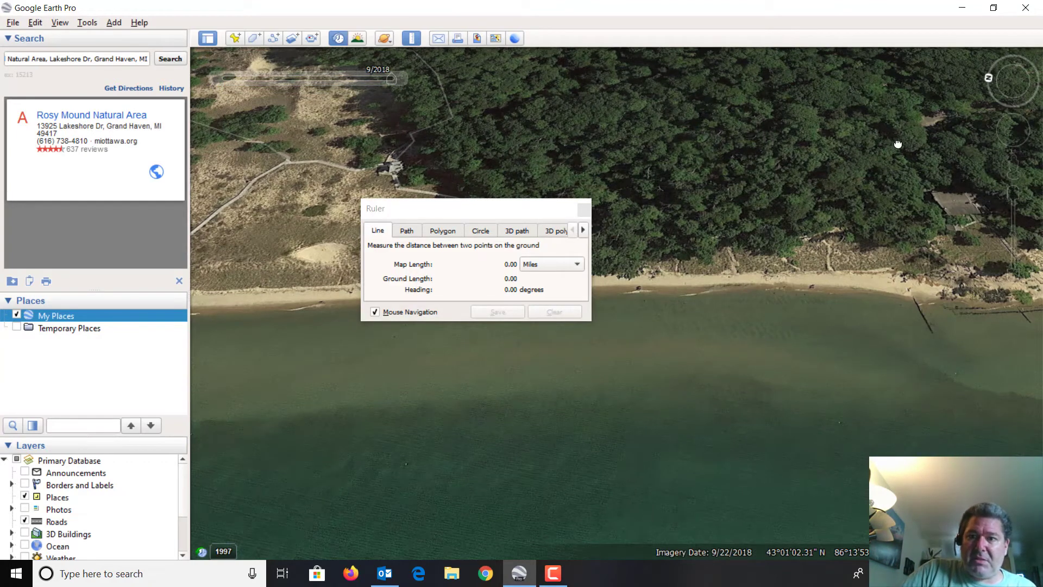
drag(897, 142, 854, 144)
click(444, 216)
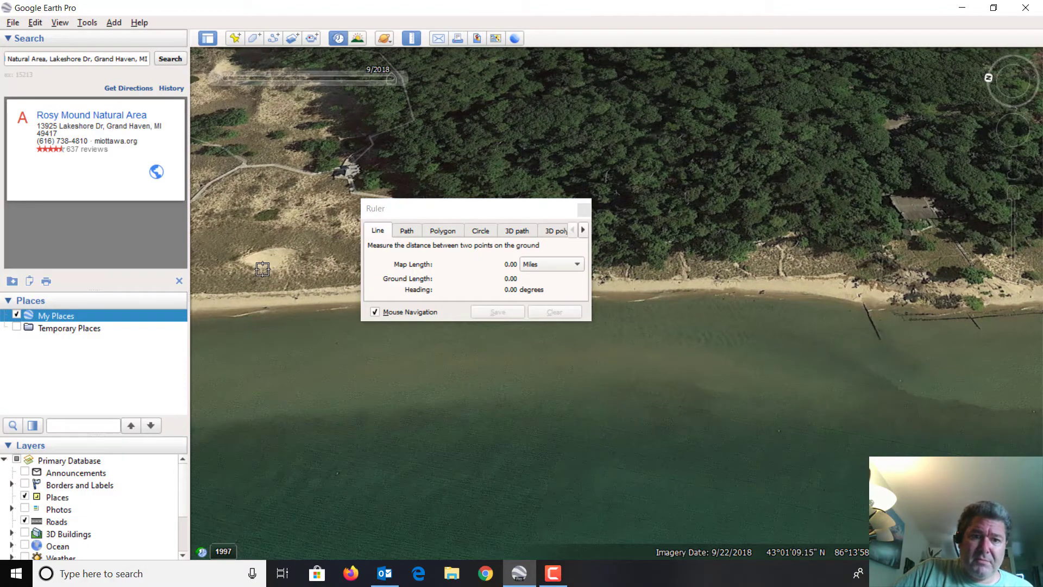
drag(266, 276, 314, 247)
click(403, 217)
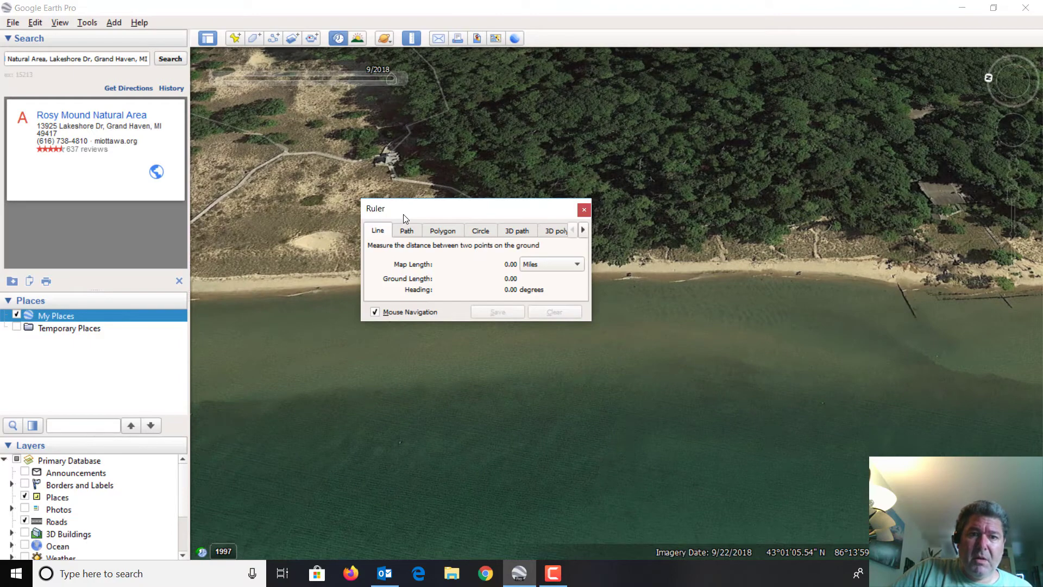
click(542, 266)
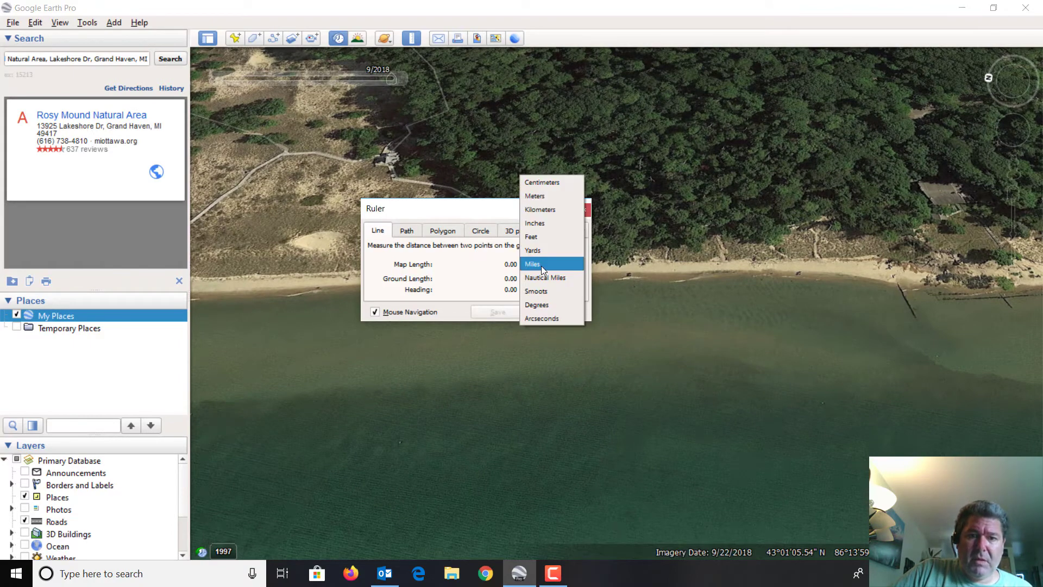
click(544, 208)
- Measure the straight-line distance in kilometers from the open dune below the boardwalk to the wooded edge of the beach near the groyne
drag(262, 185, 300, 185)
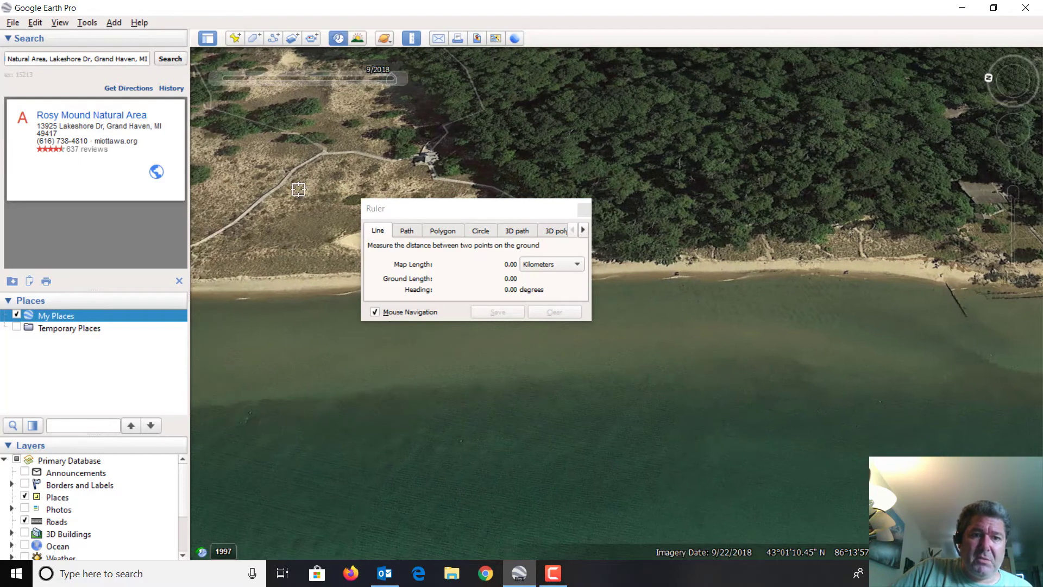
click(298, 193)
click(695, 483)
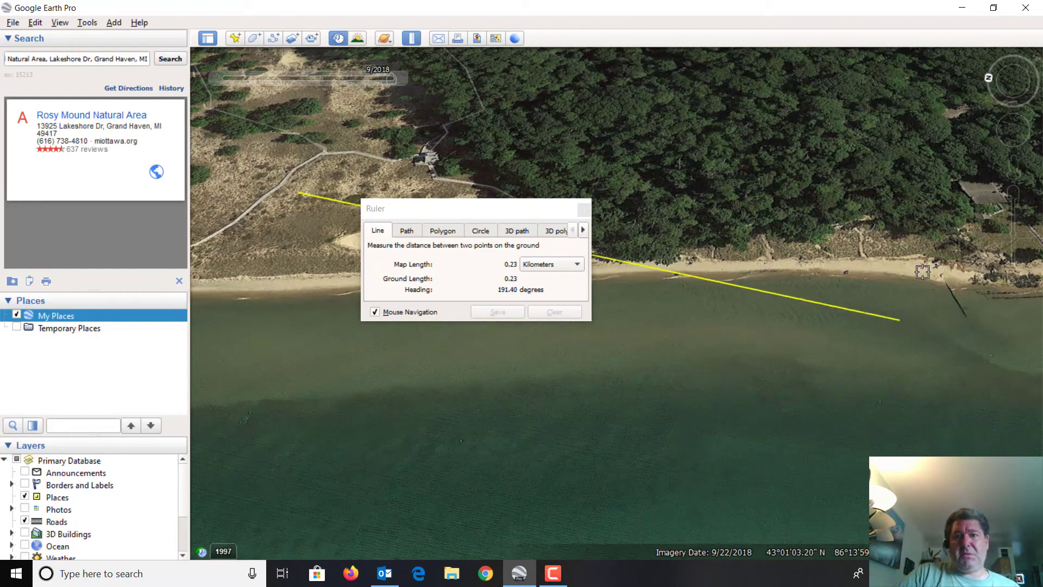
click(925, 254)
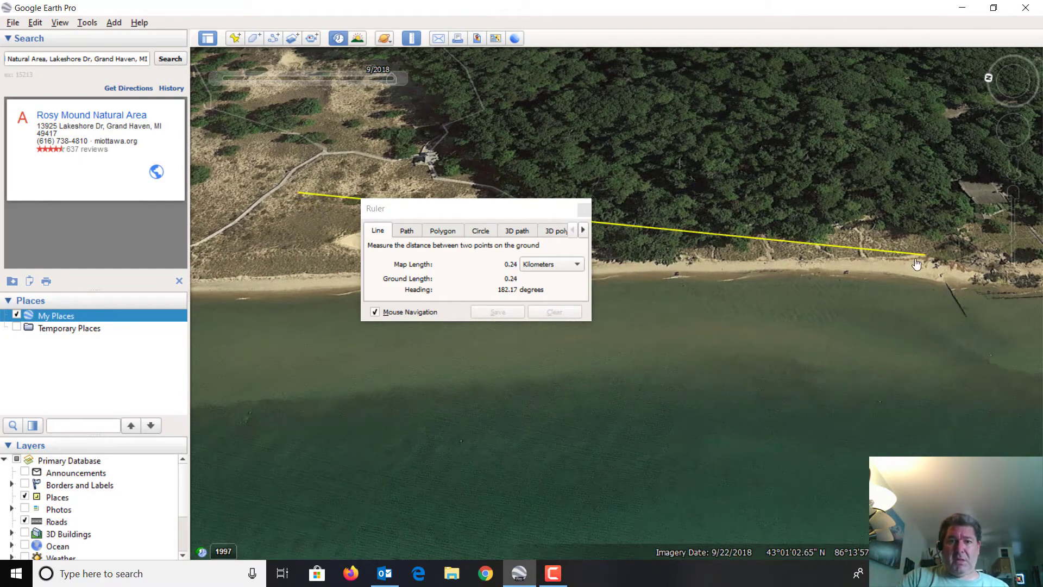
- Switch the measured line's map length unit to Inches, change it to Miles, and close the ruler
click(525, 266)
click(534, 278)
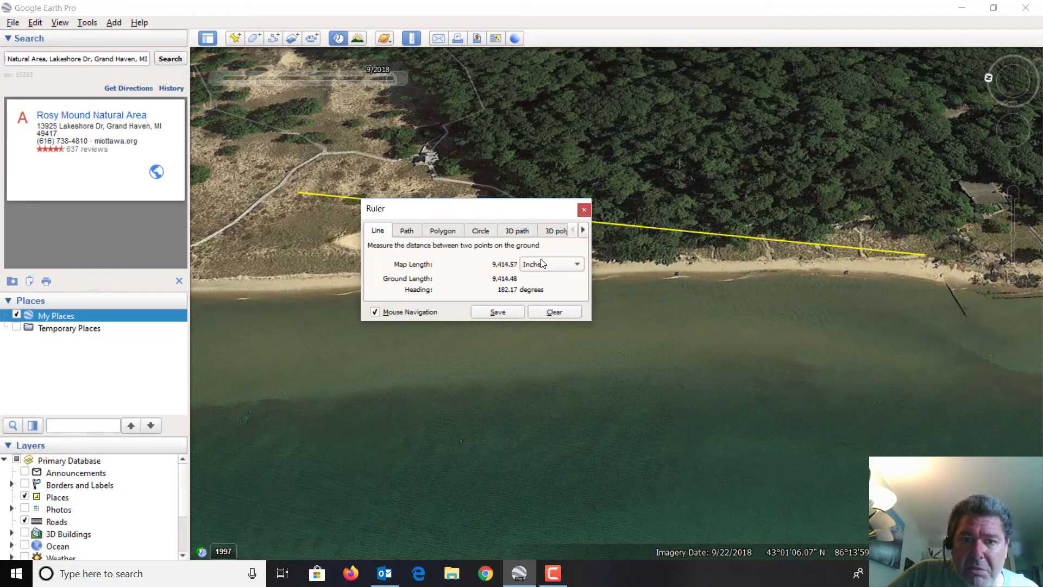
click(541, 263)
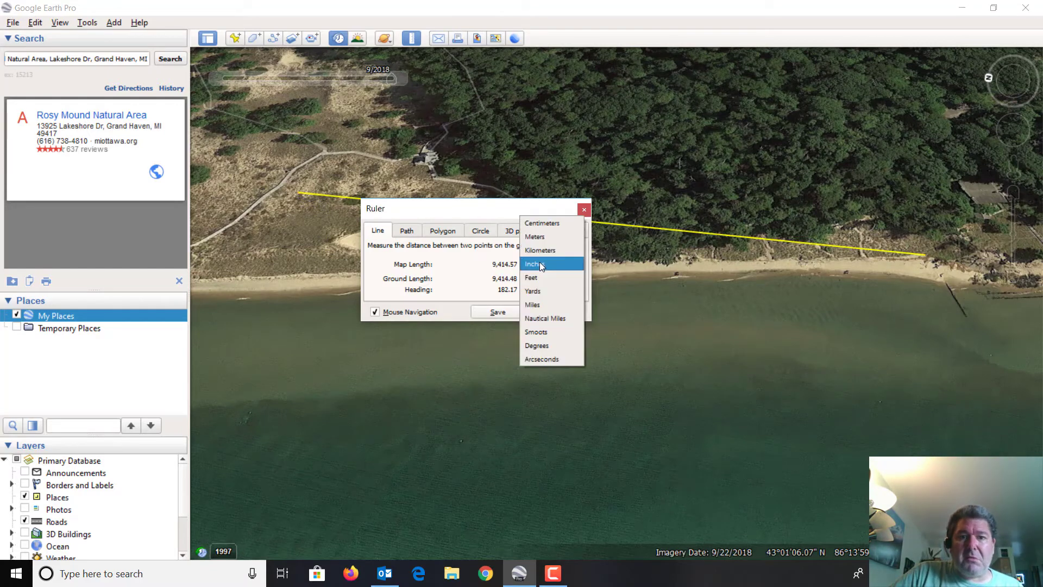
click(537, 307)
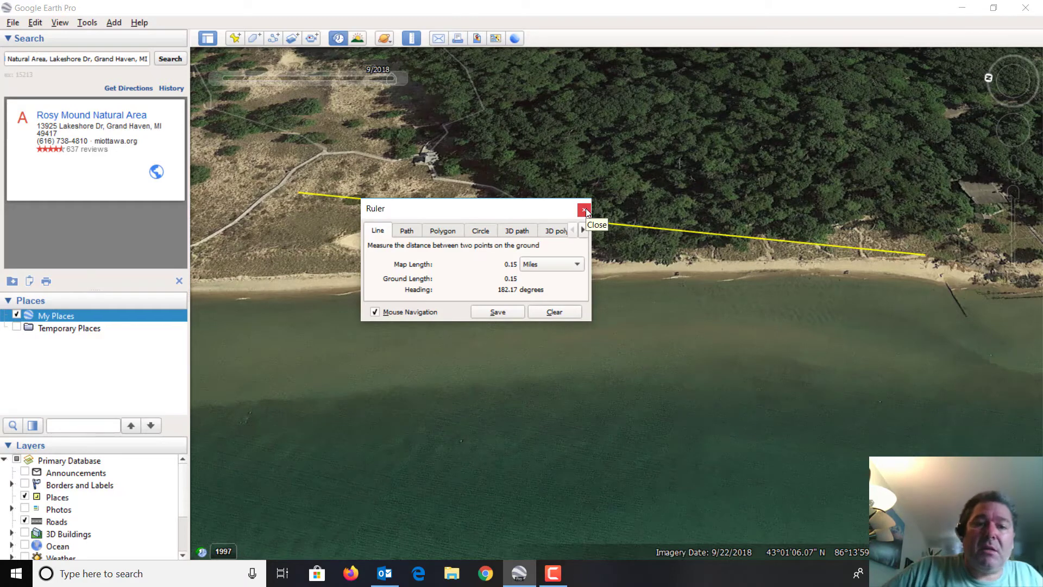
click(584, 210)
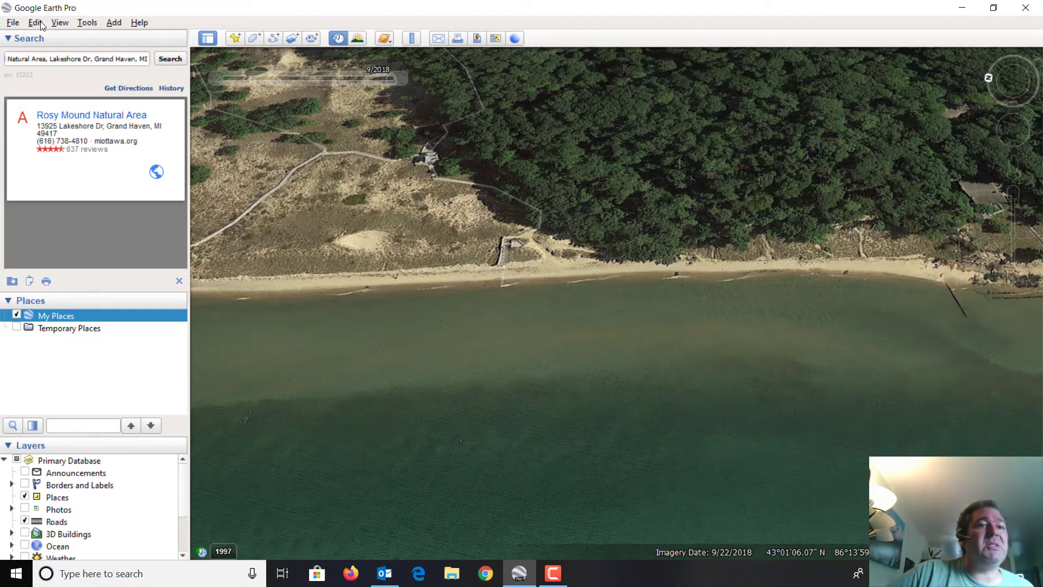
click(12, 24)
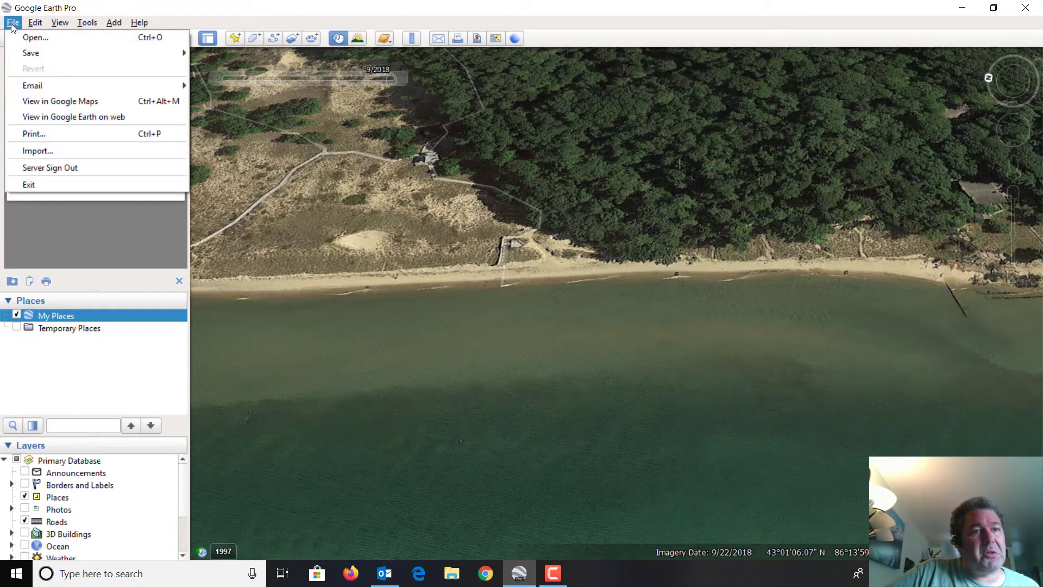
click(399, 196)
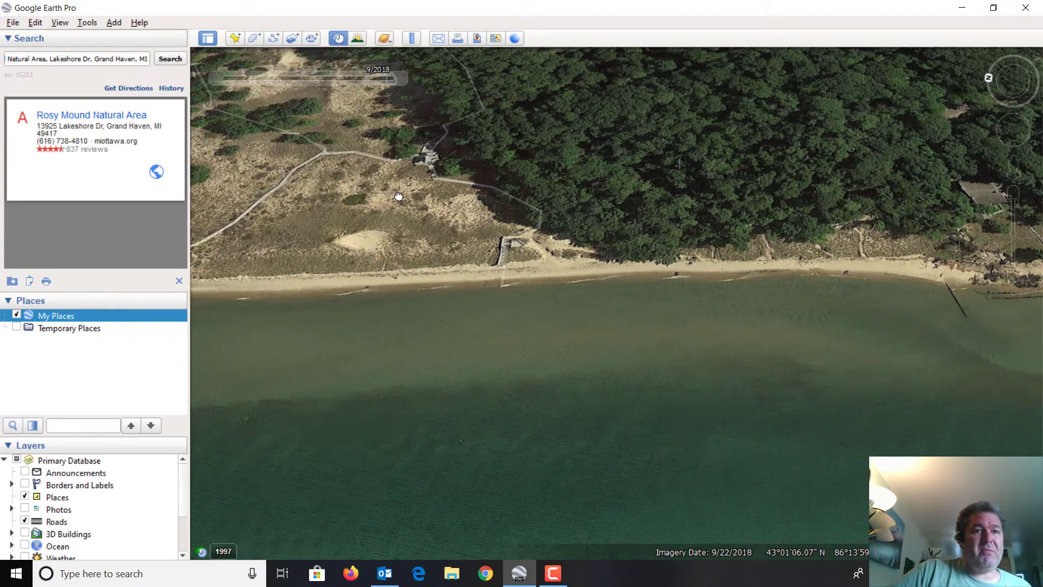
- Add a placemark named "Rosy Mounds" on the open dune between the viewing platform and the beach
click(235, 39)
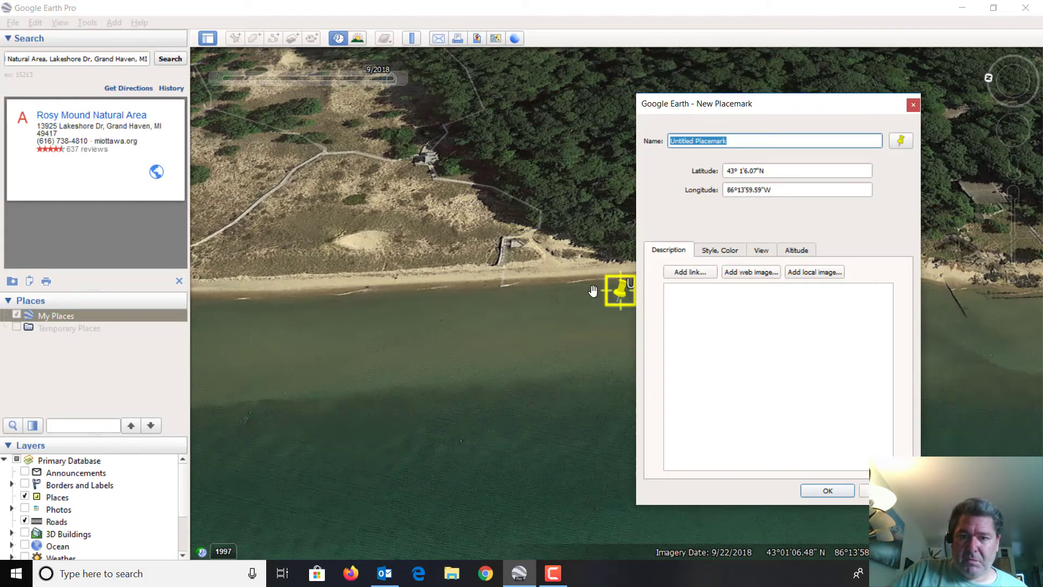
drag(620, 290, 406, 201)
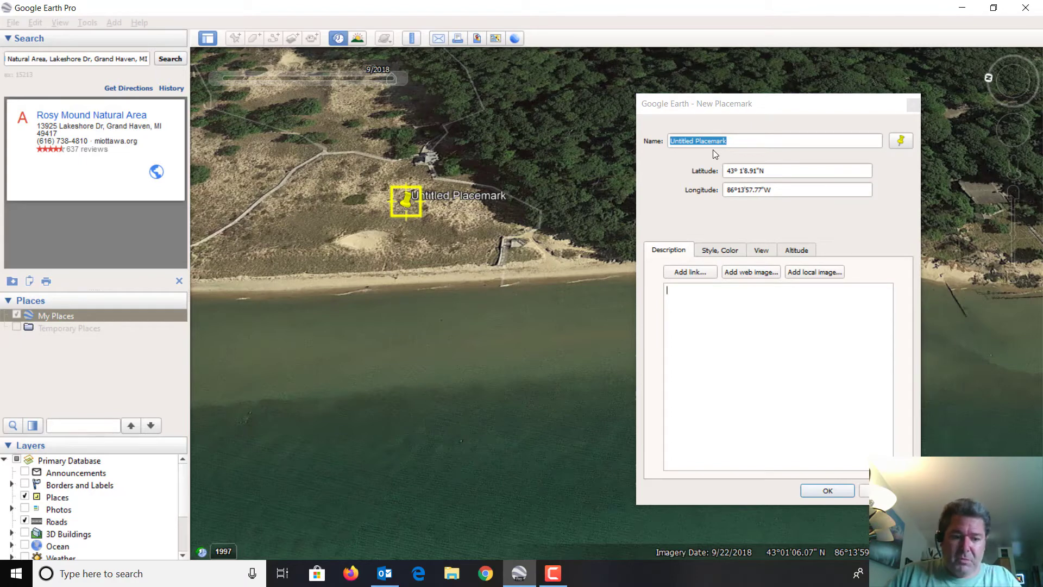
drag(763, 141, 627, 136)
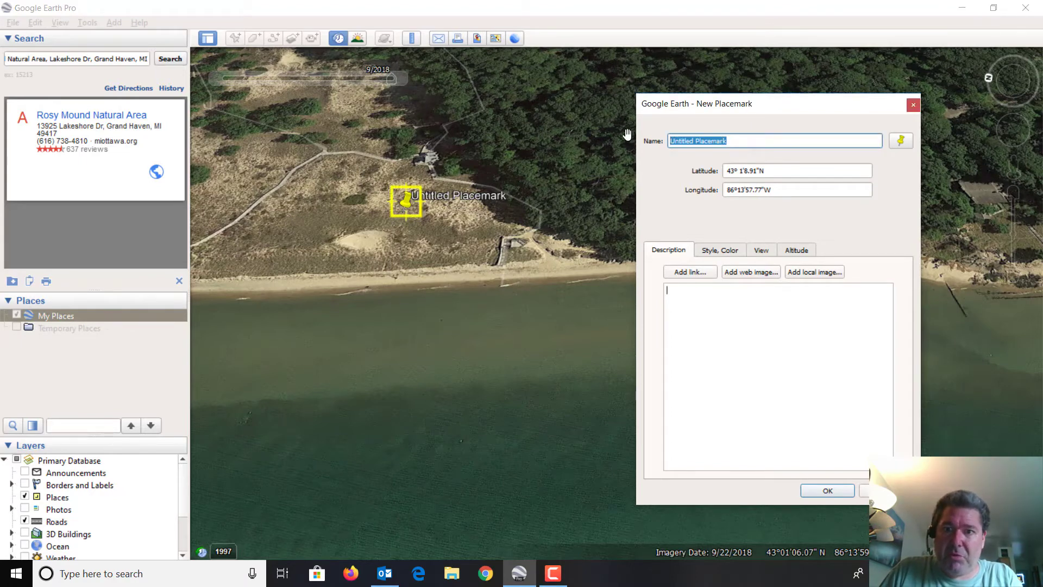
text(Rosy Mounds)
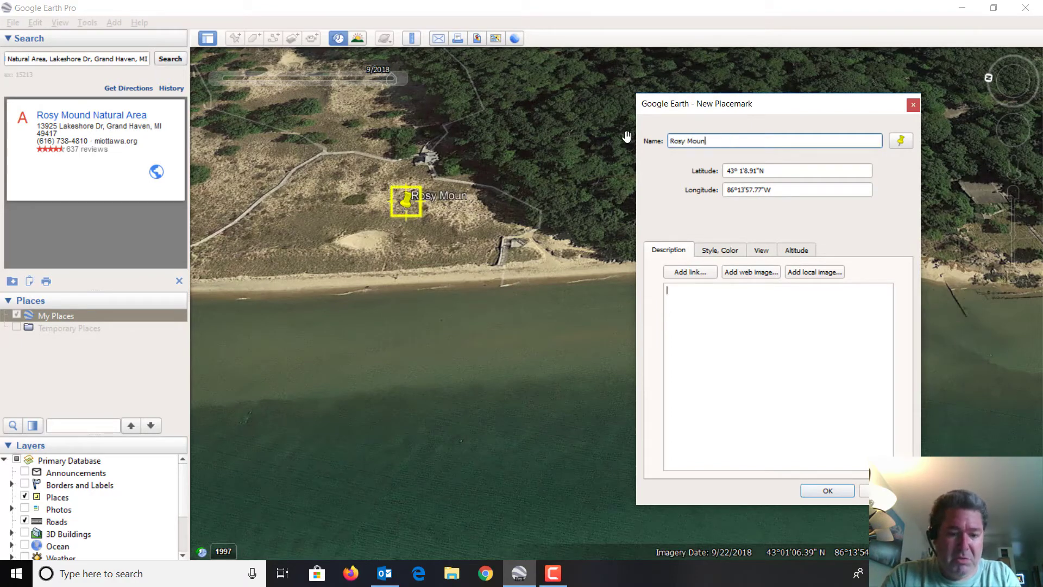
click(823, 490)
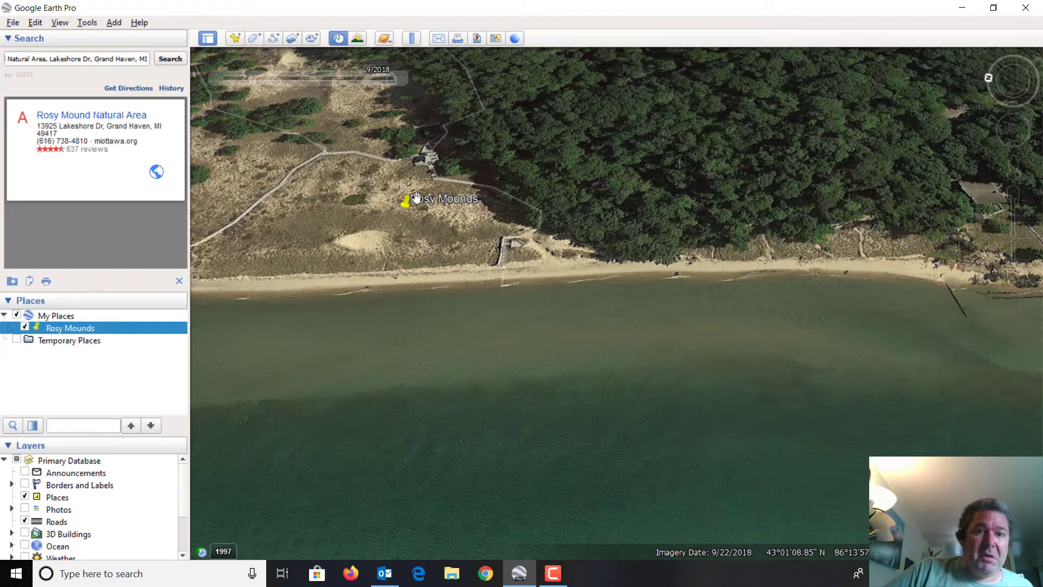
- Open the save settings for the Rosy Mounds place, review the Kmz and Kml file types, and cancel without saving
click(11, 23)
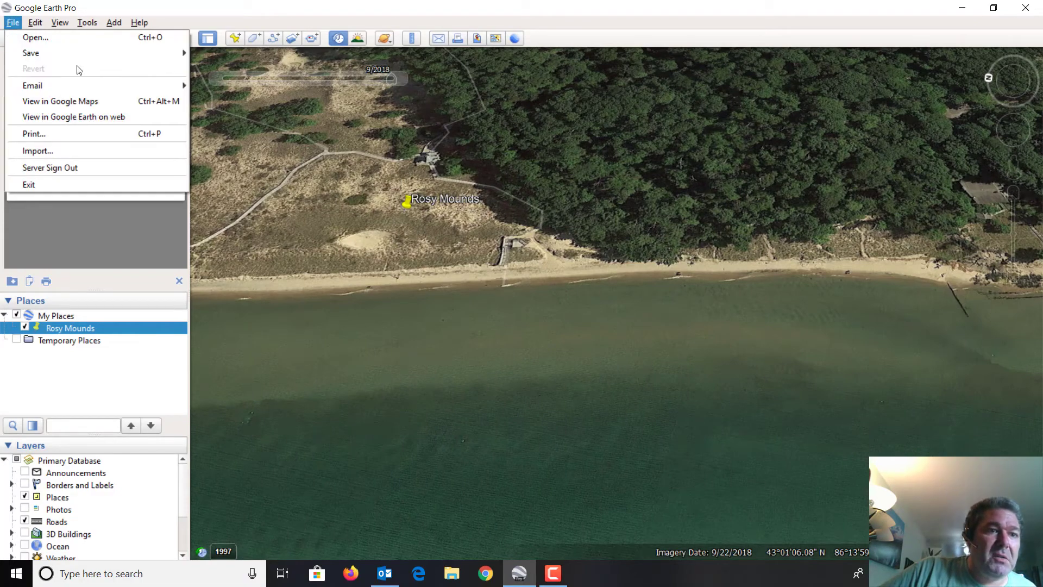
mouse_move(93, 54)
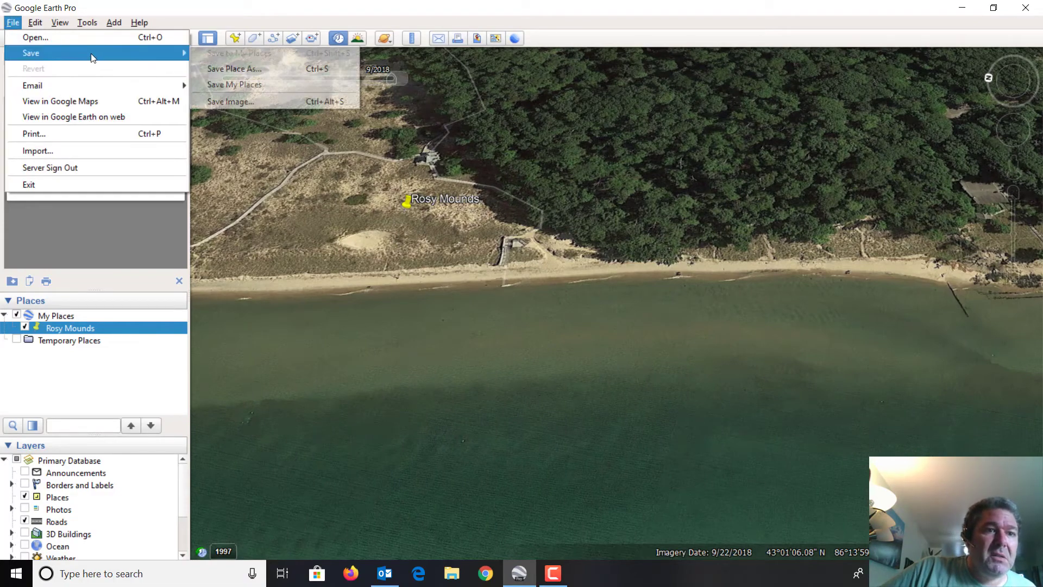
click(252, 69)
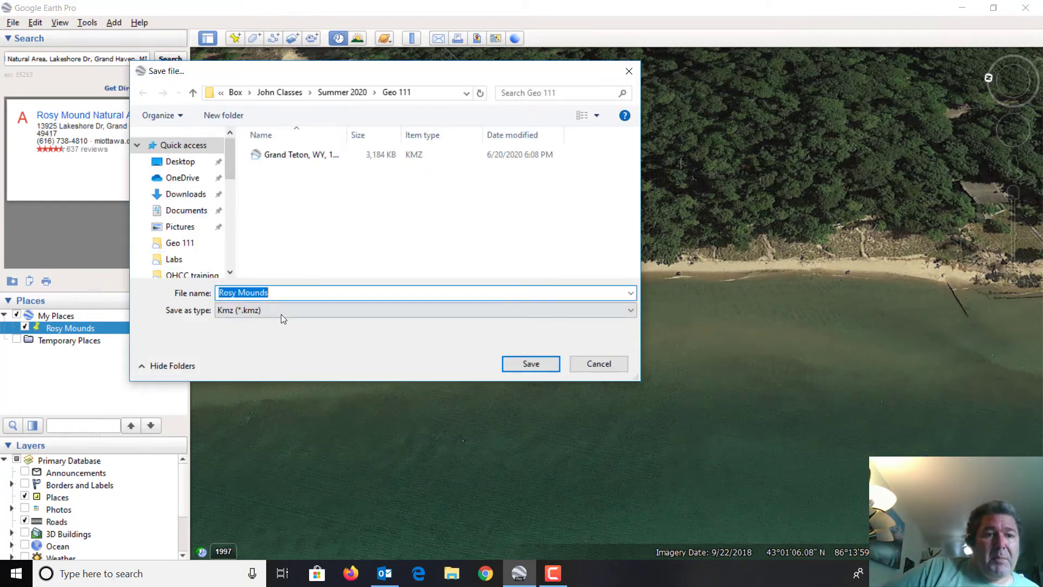
click(289, 309)
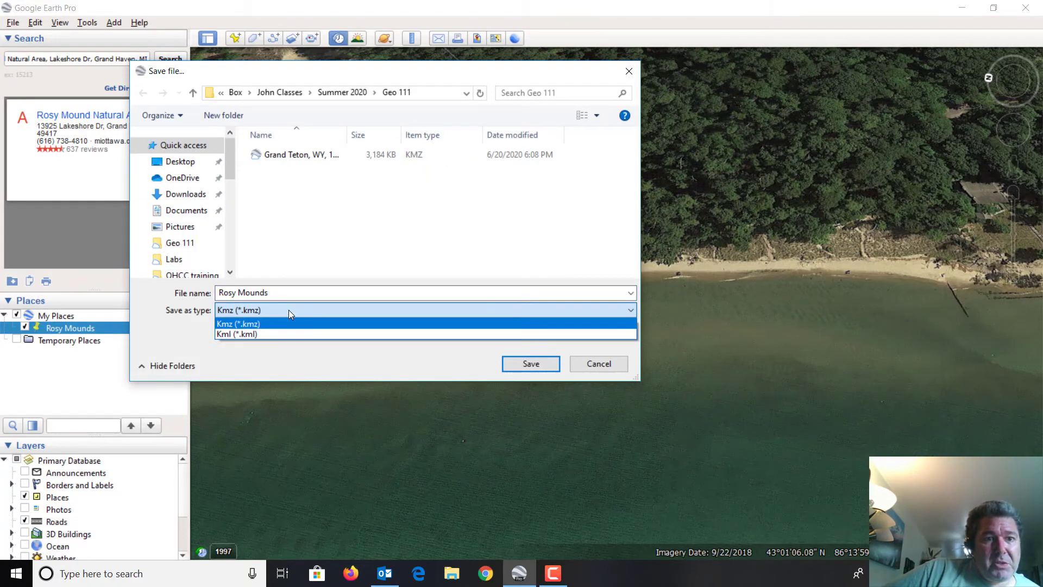
click(289, 310)
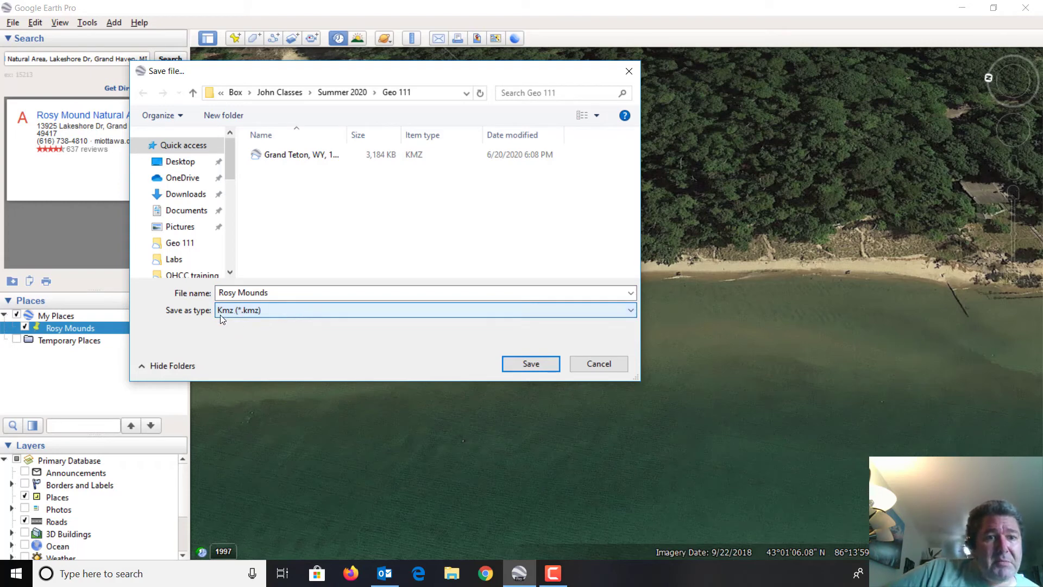
click(296, 314)
click(295, 314)
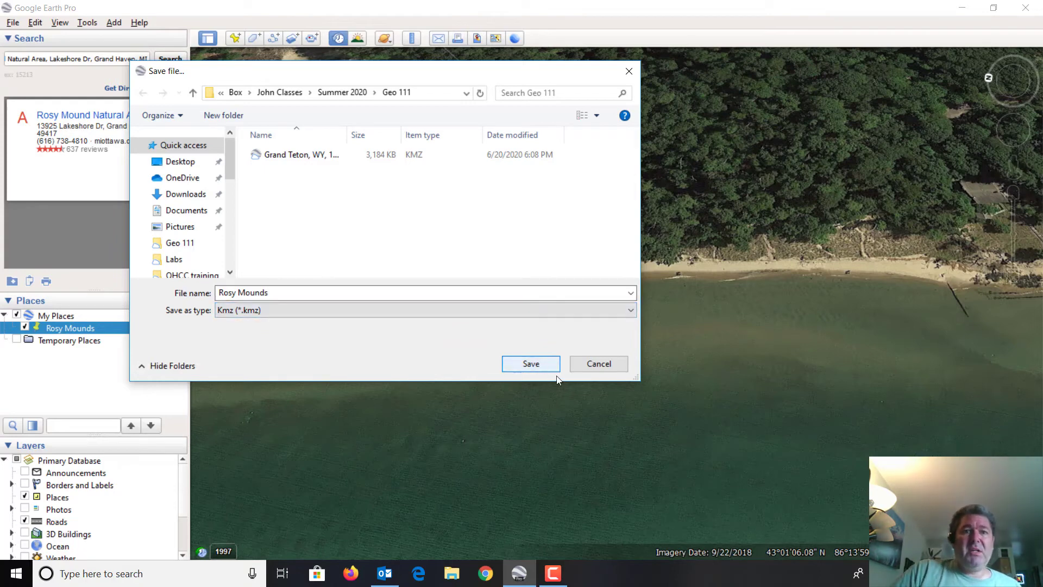
click(594, 368)
- Open the Grand Teton, WY KMZ file from the Geo 111 folder and fly to its map overlay
click(12, 22)
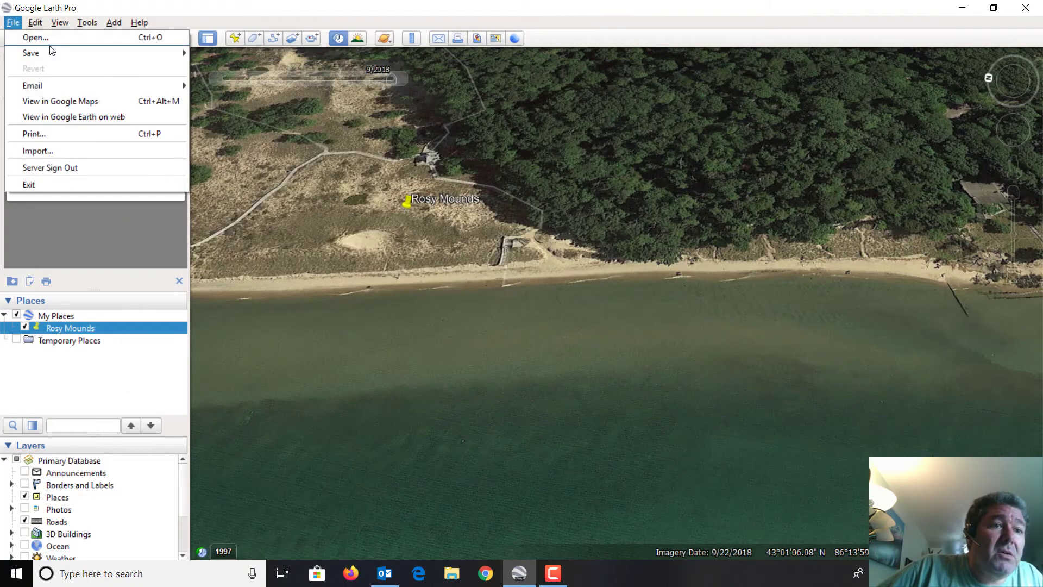
click(80, 36)
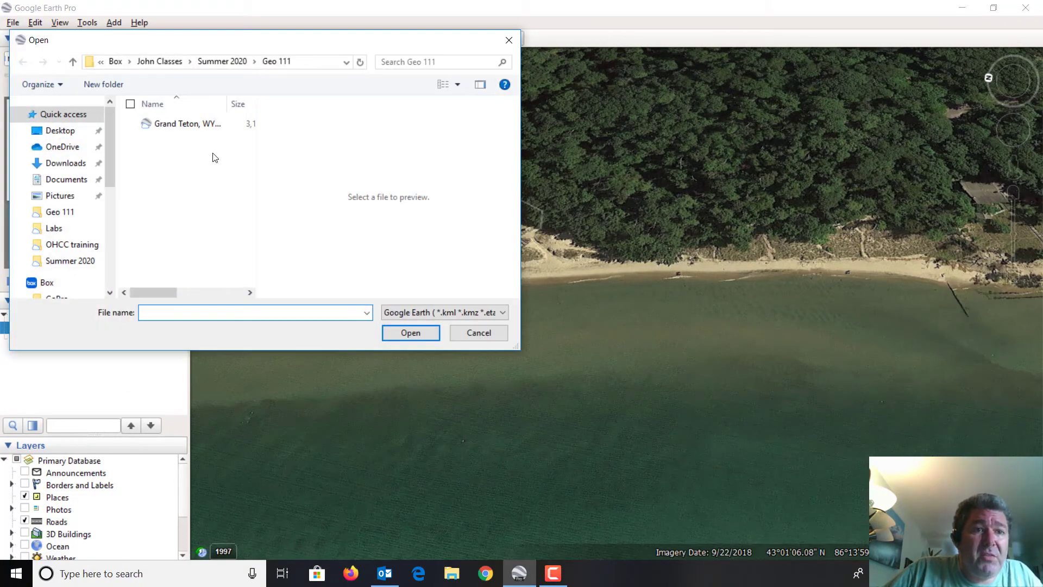
double_click(196, 125)
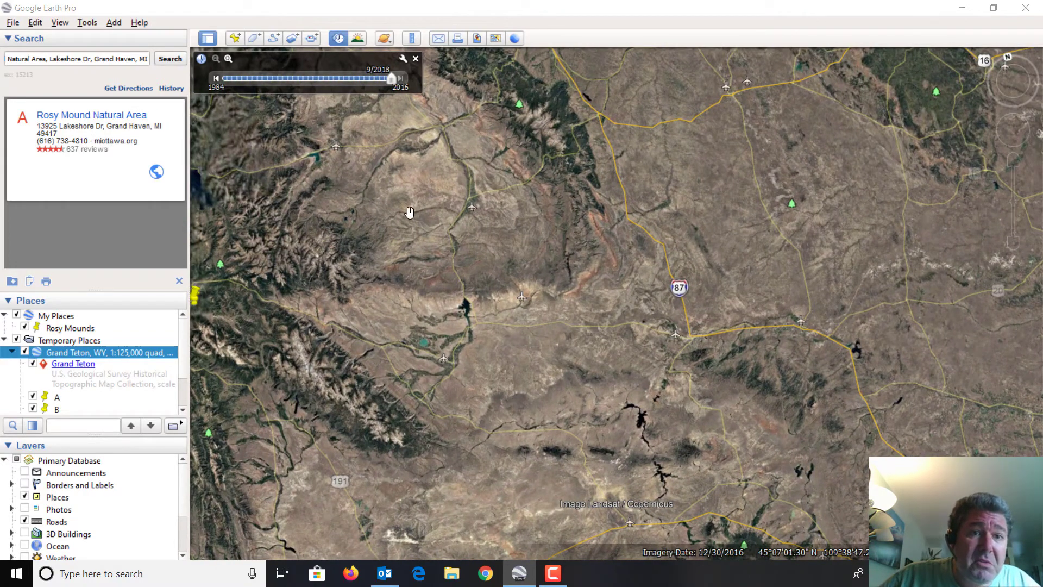
scroll(453, 266, up, 3)
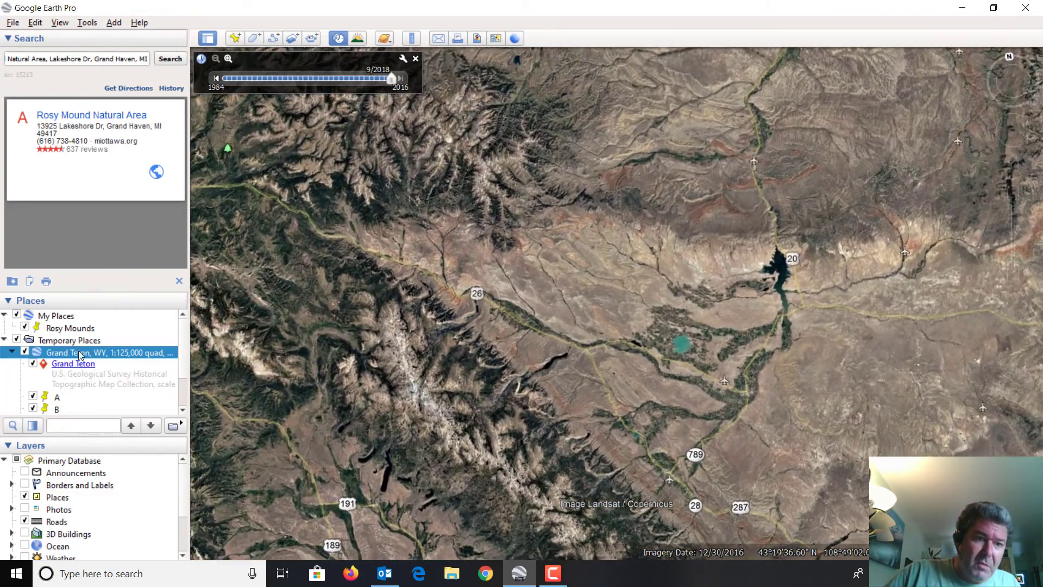
double_click(82, 354)
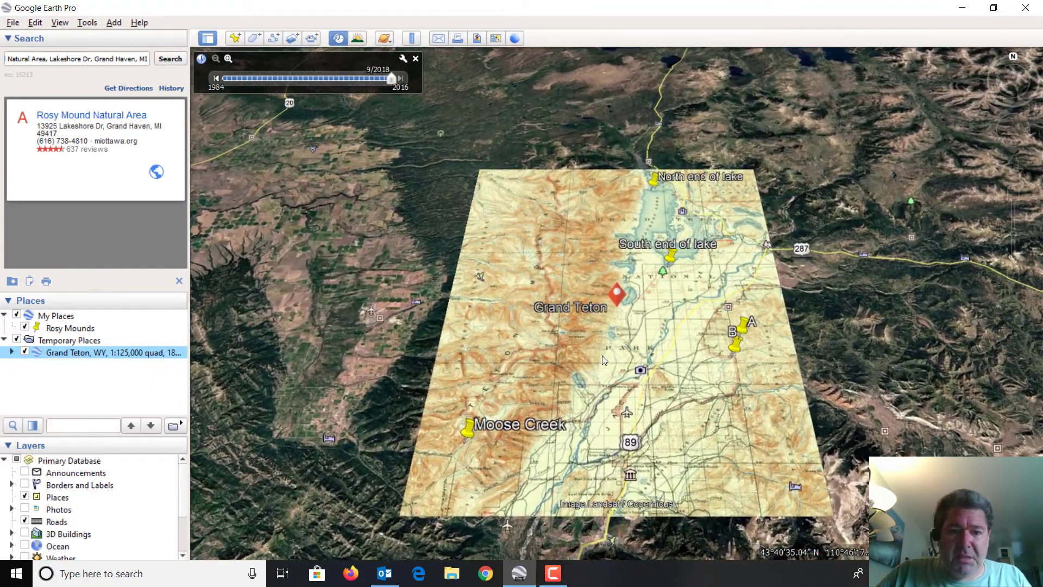
- Examine the Grand Teton topographic map overlay and its placemarks up close and in full from above
scroll(602, 355, up, 2)
scroll(602, 356, down, 2)
middle_drag(600, 345, 615, 240)
scroll(615, 244, down, 2)
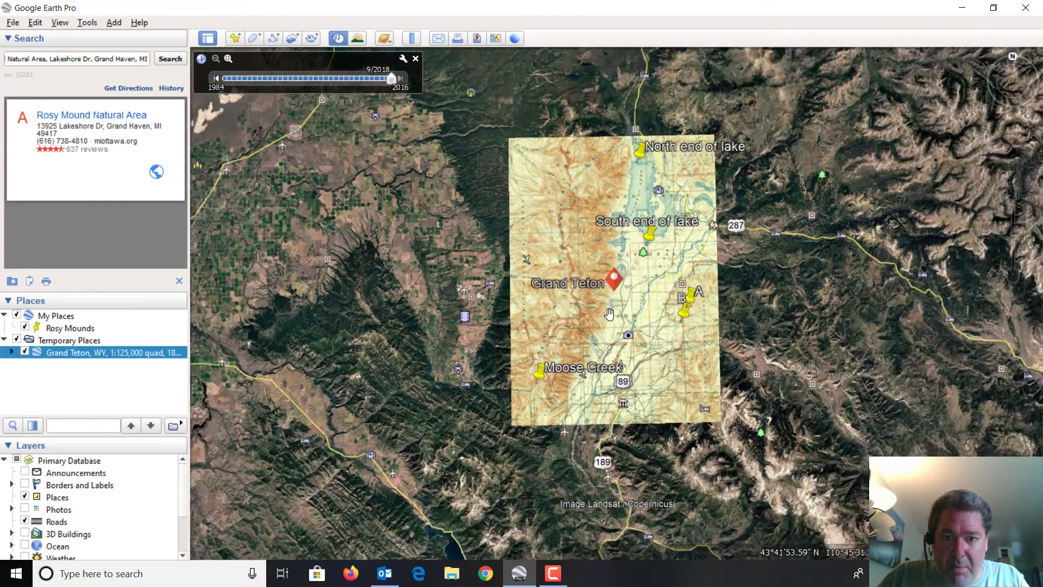
scroll(609, 315, up, 2)
scroll(608, 315, up, 3)
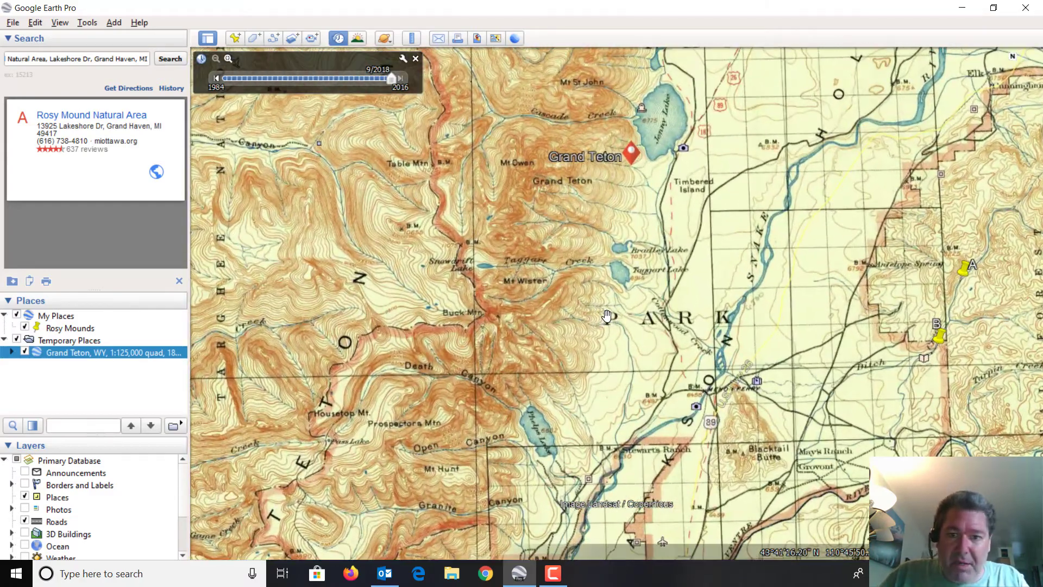
scroll(605, 317, down, 3)
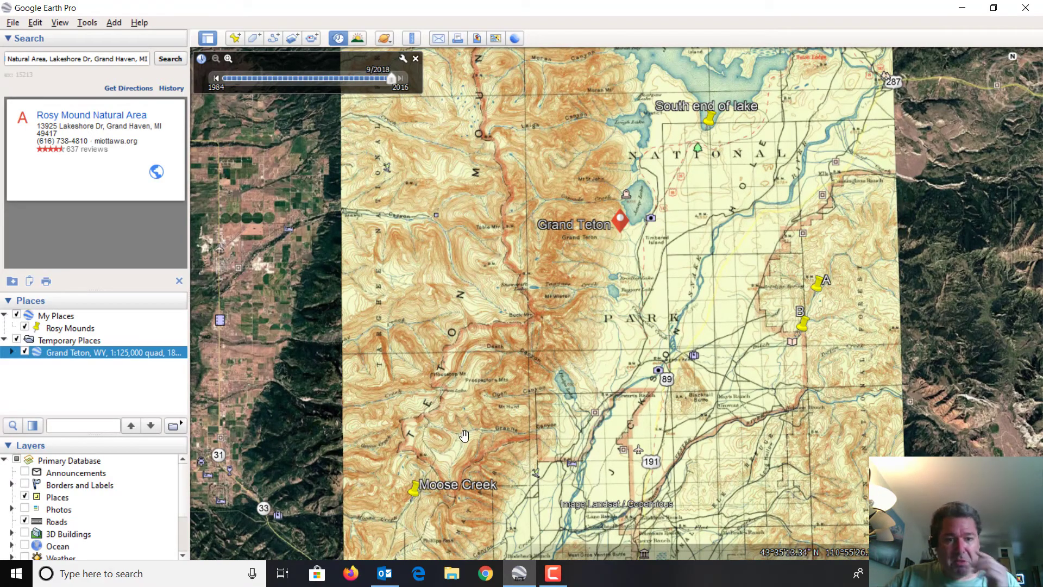
scroll(510, 388, down, 3)
scroll(499, 385, up, 2)
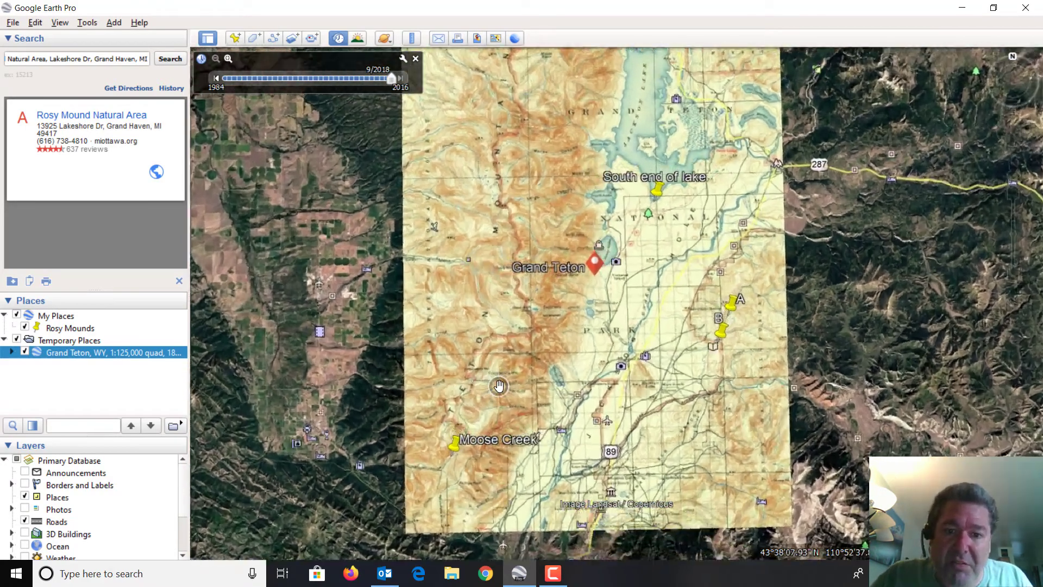
scroll(499, 386, down, 1)
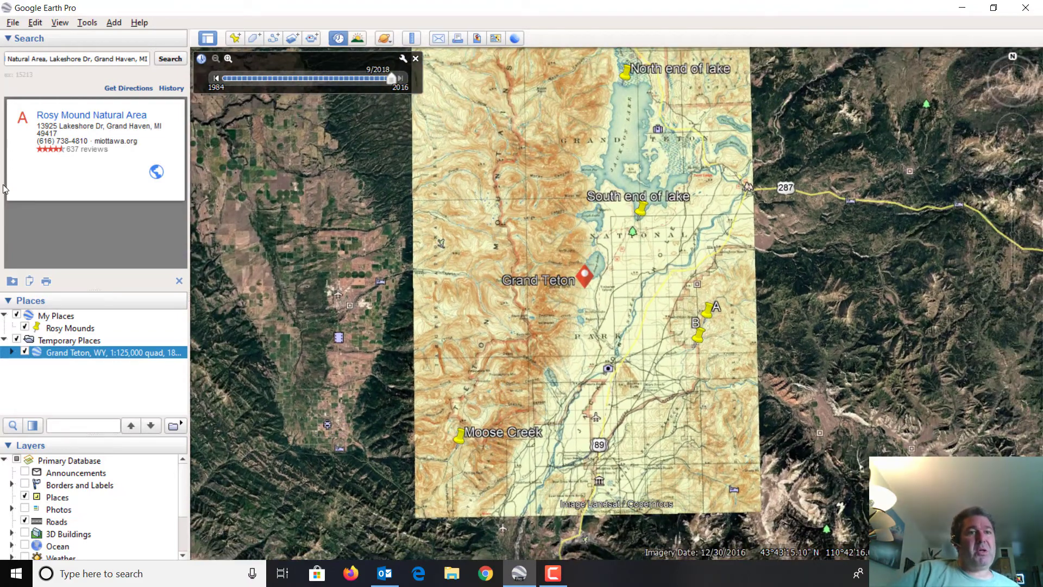
- Review the properties of the Grand Teton map folder, close them without changes, and select My Places
click(12, 22)
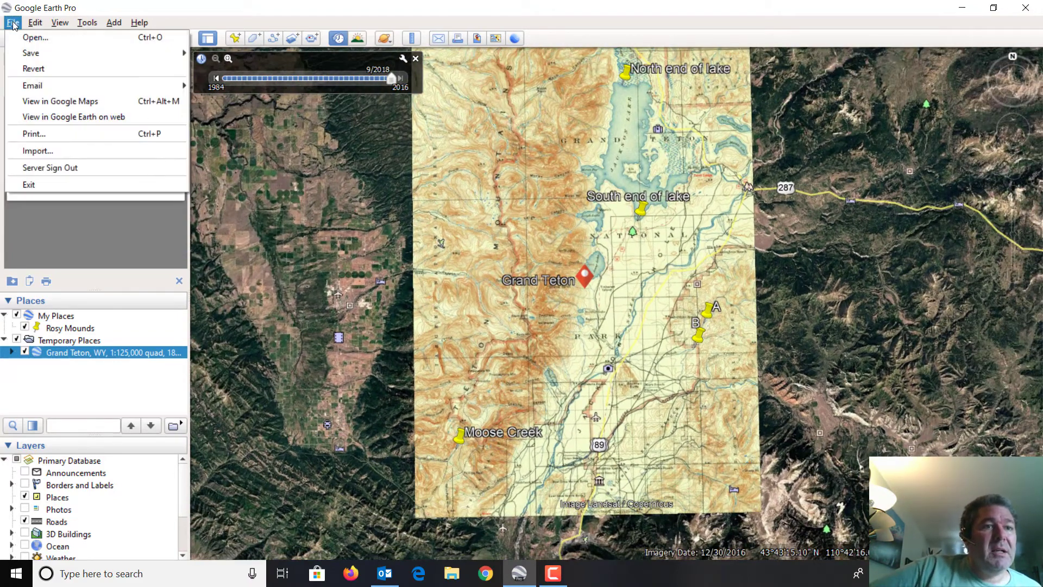
mouse_move(43, 22)
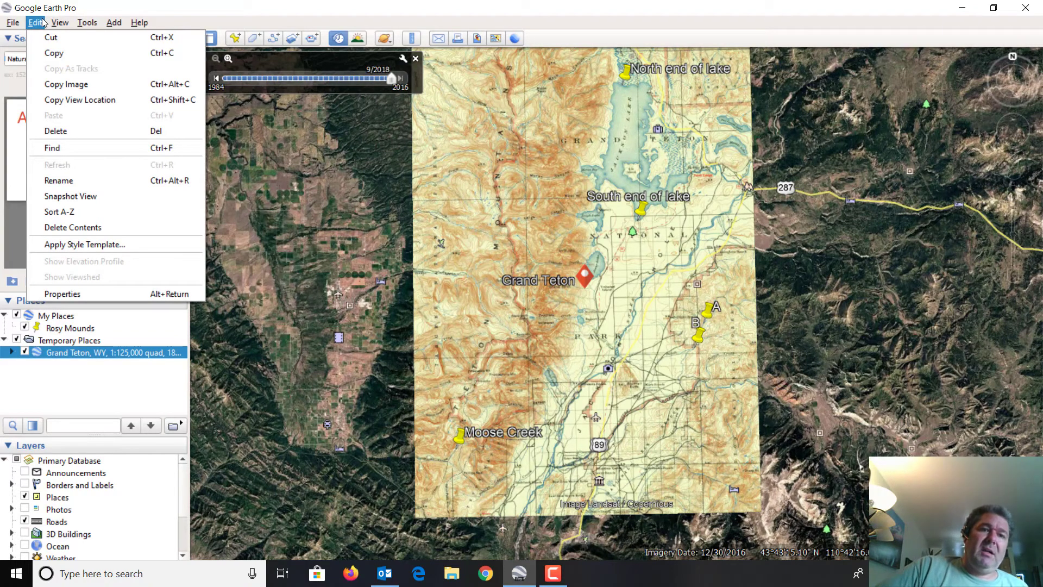
click(65, 294)
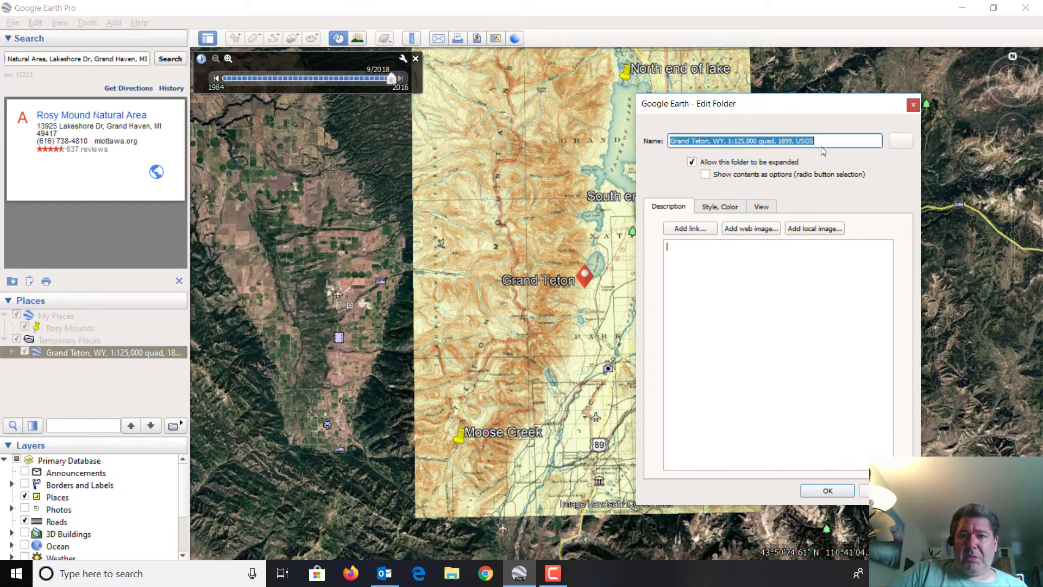
click(913, 105)
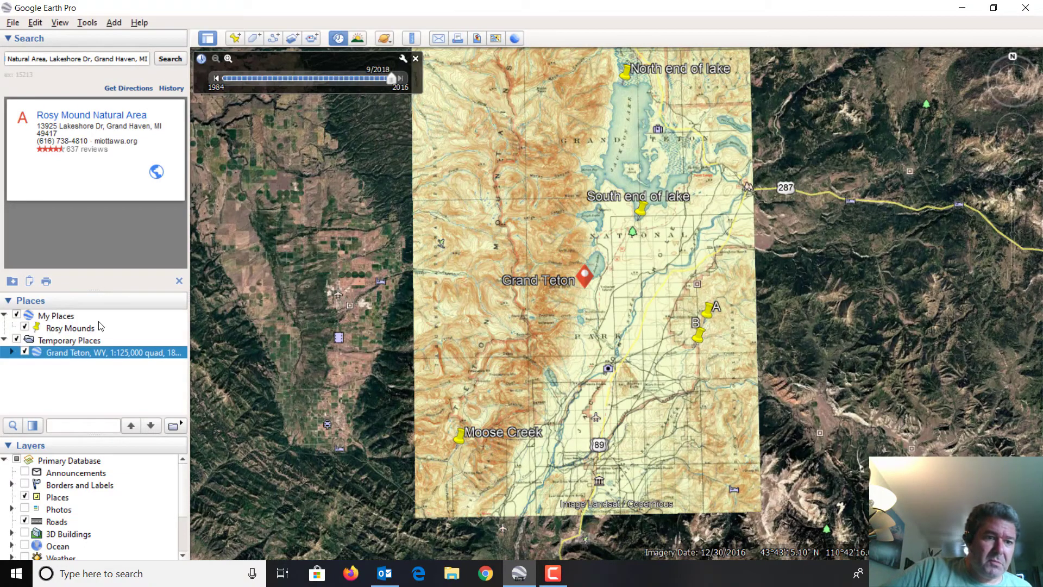
click(77, 318)
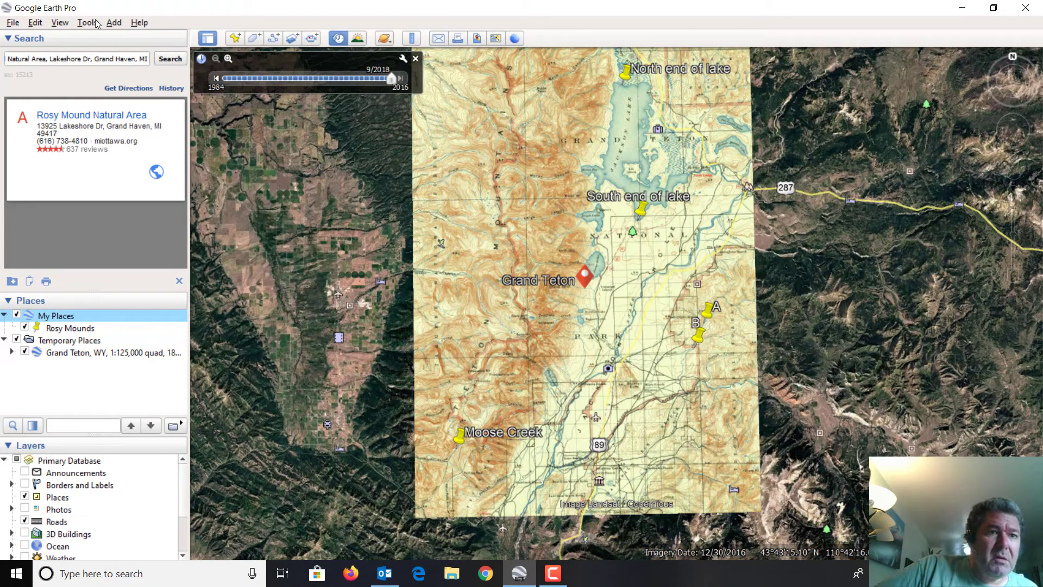
- Review the 3D View, Cache, Touring, Navigation and General settings in the program options, and close them without changes
click(69, 23)
mouse_move(87, 22)
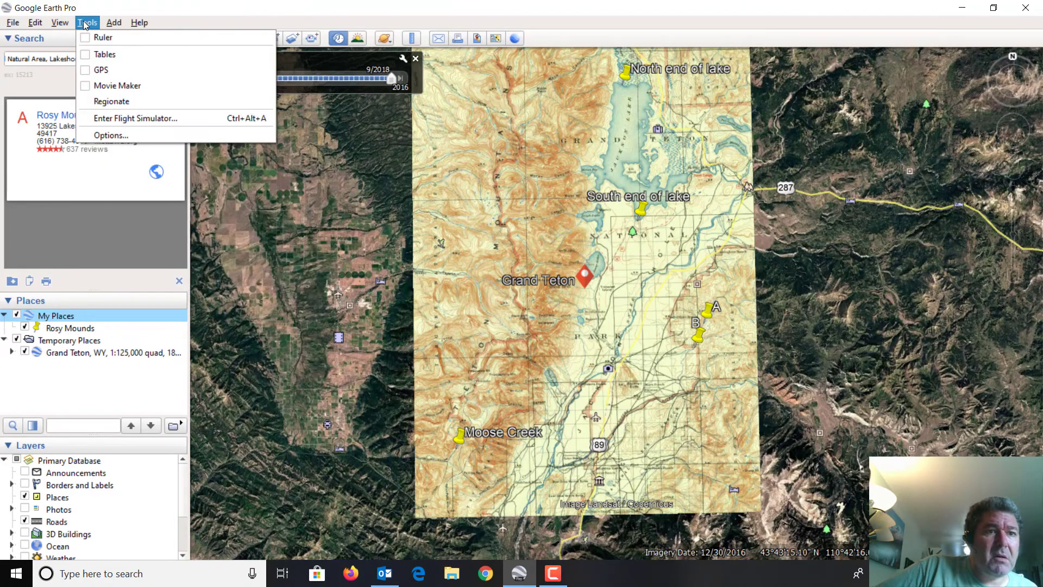
click(111, 133)
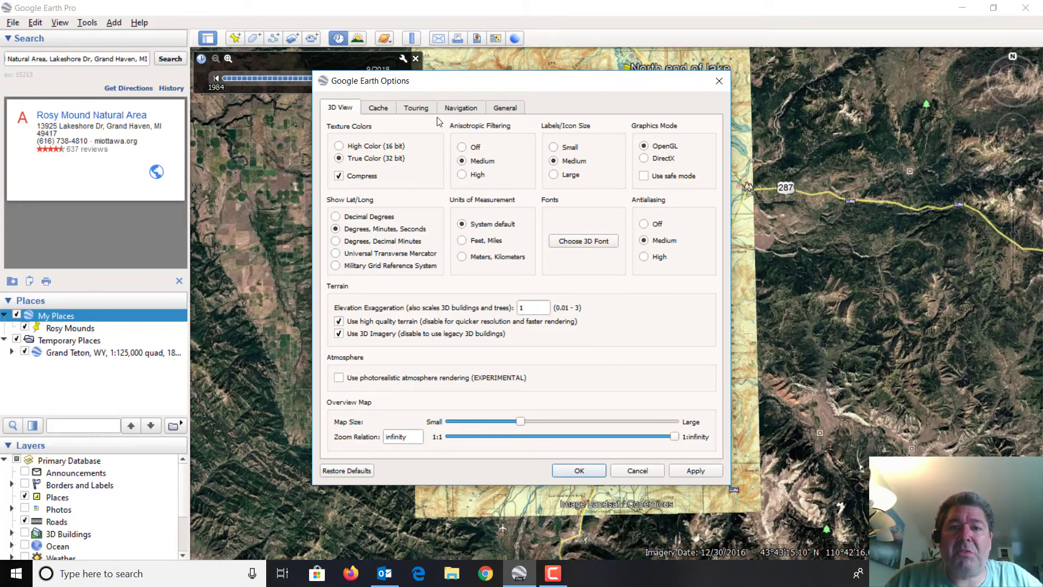
click(380, 109)
click(415, 108)
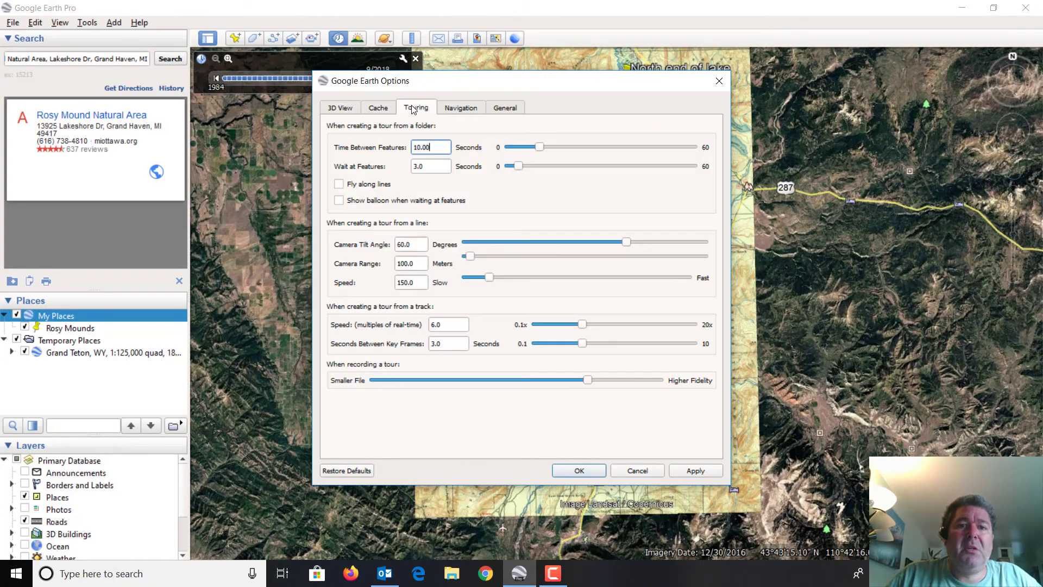
click(469, 109)
click(506, 108)
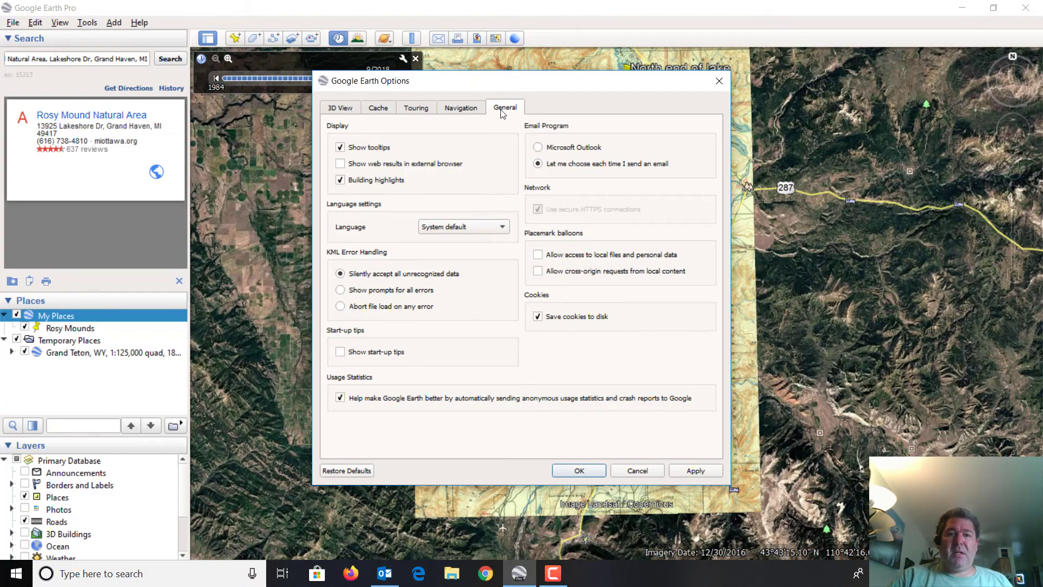
click(722, 81)
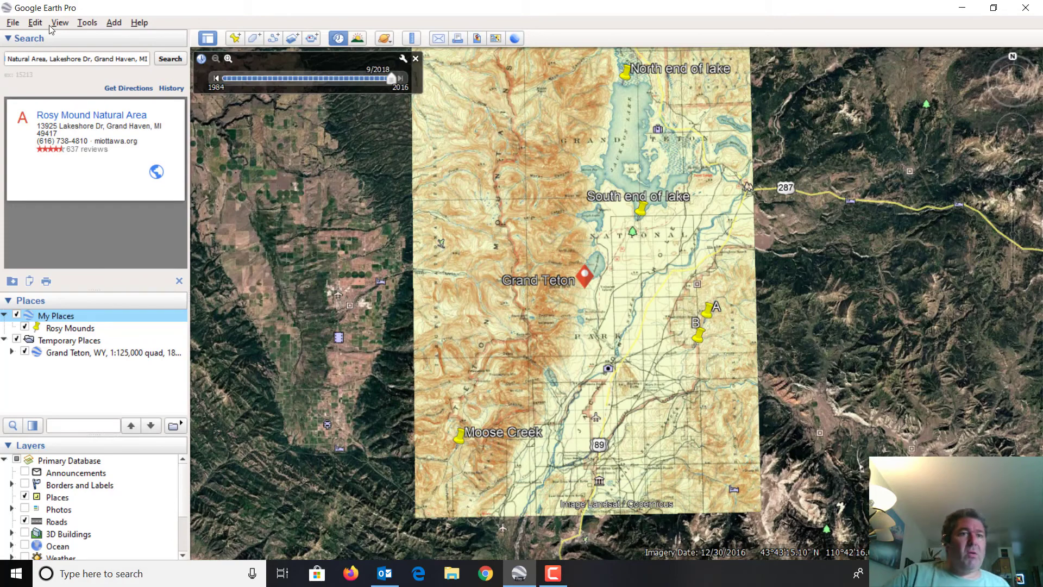
click(82, 23)
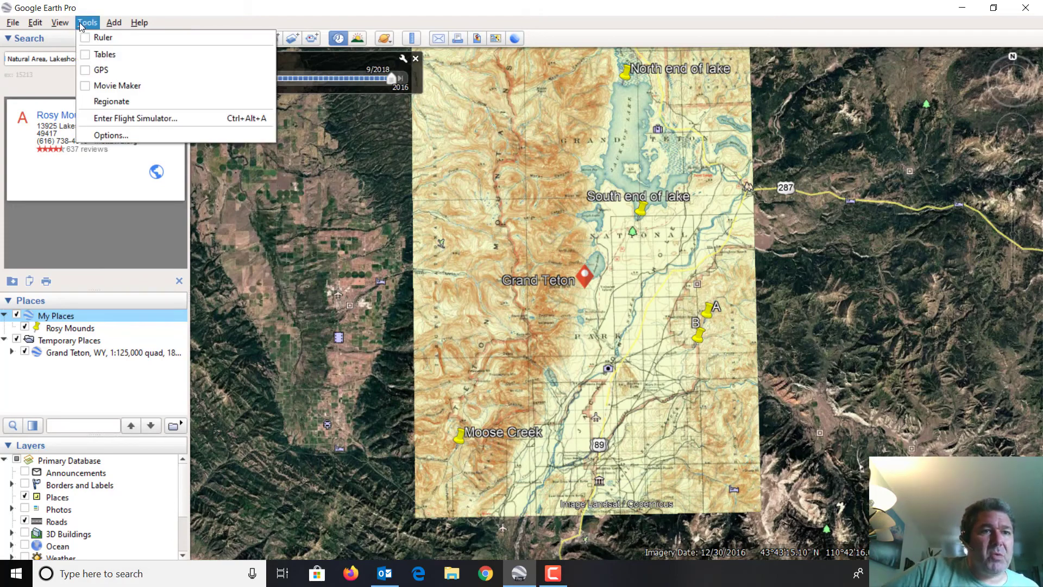
click(84, 23)
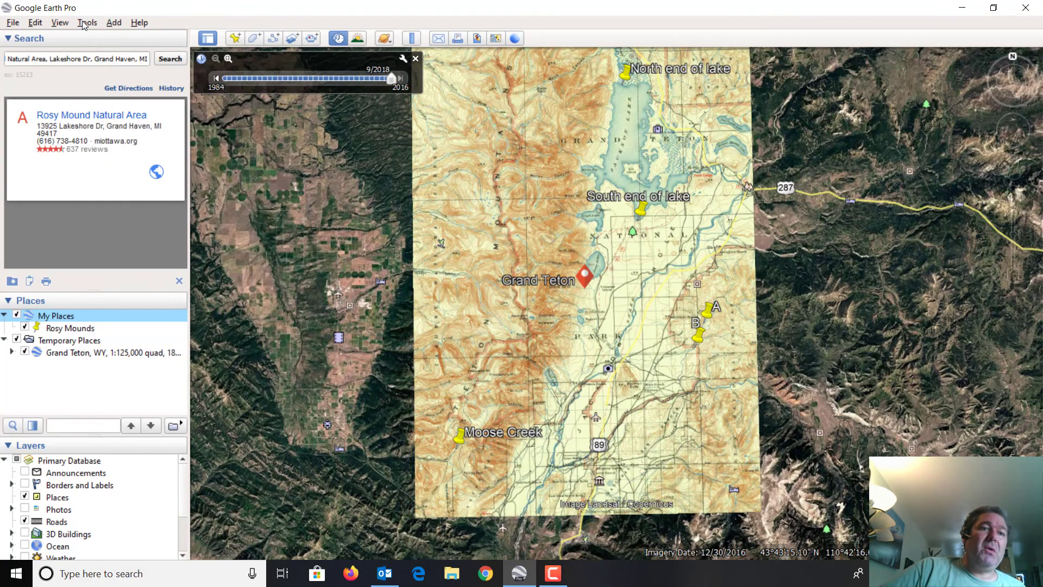
click(87, 22)
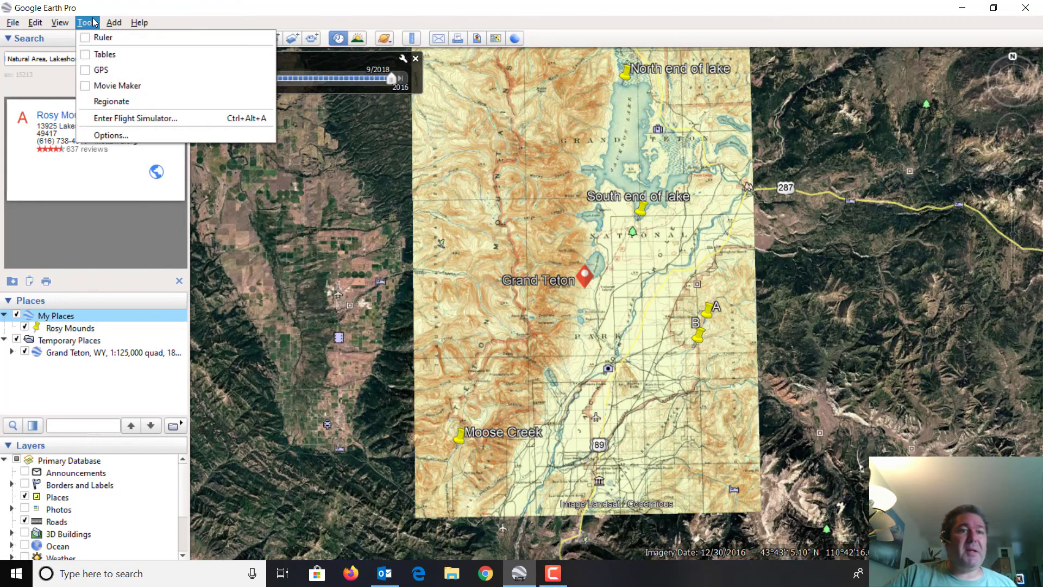
click(93, 23)
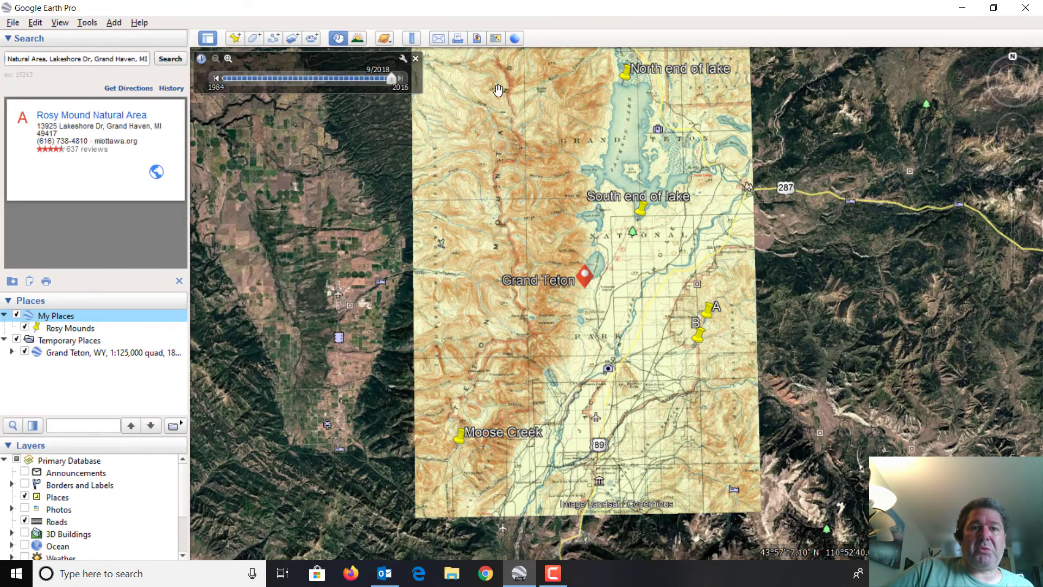
scroll(496, 267, down, 5)
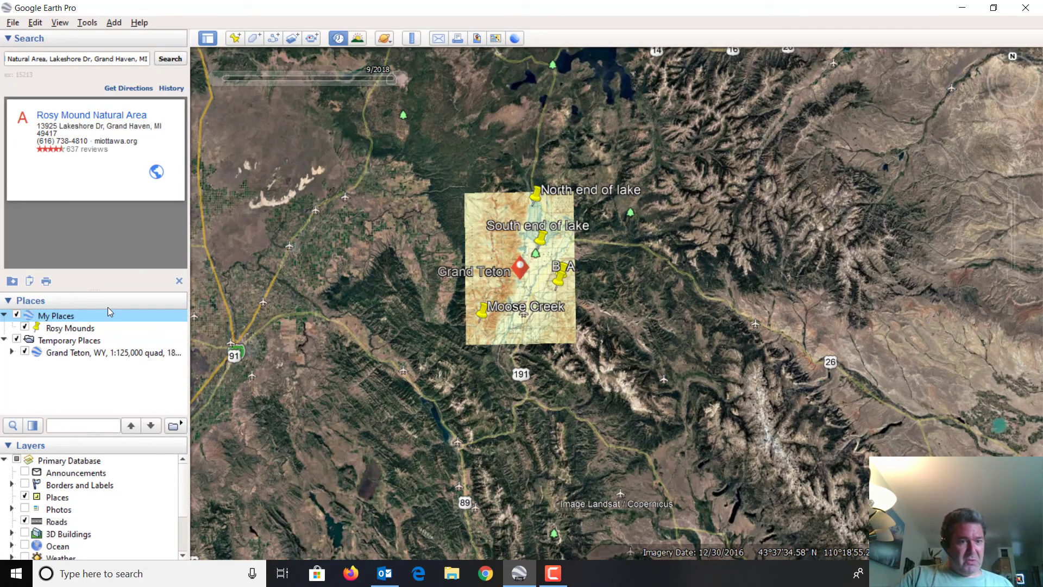
scroll(614, 333, up, 3)
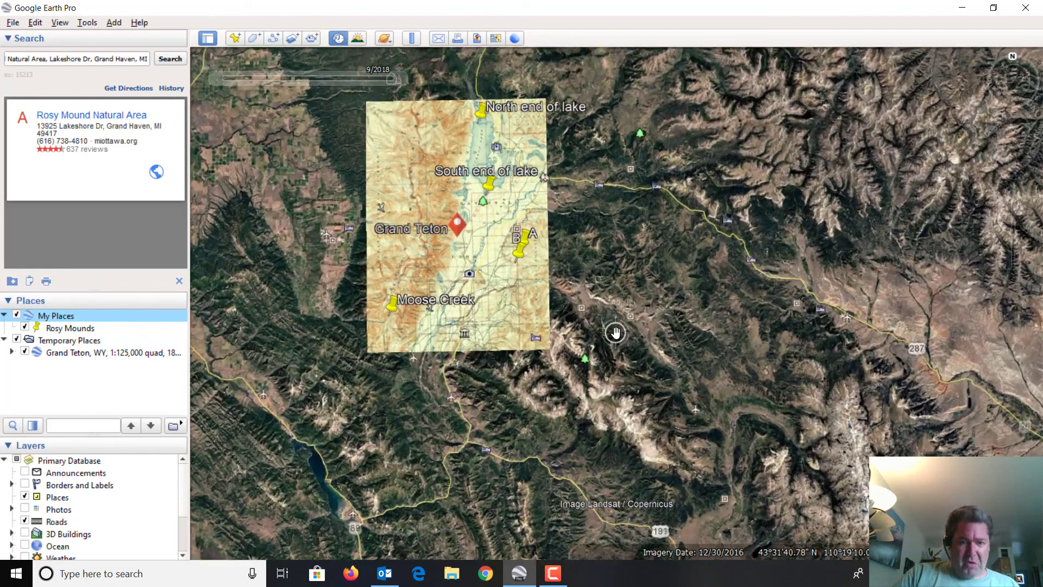
scroll(616, 332, down, 3)
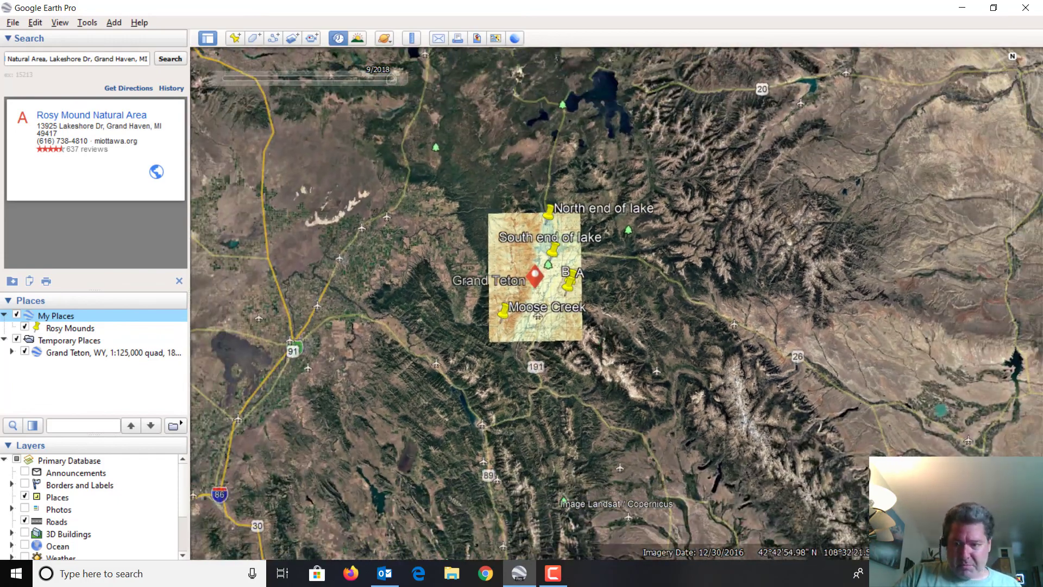